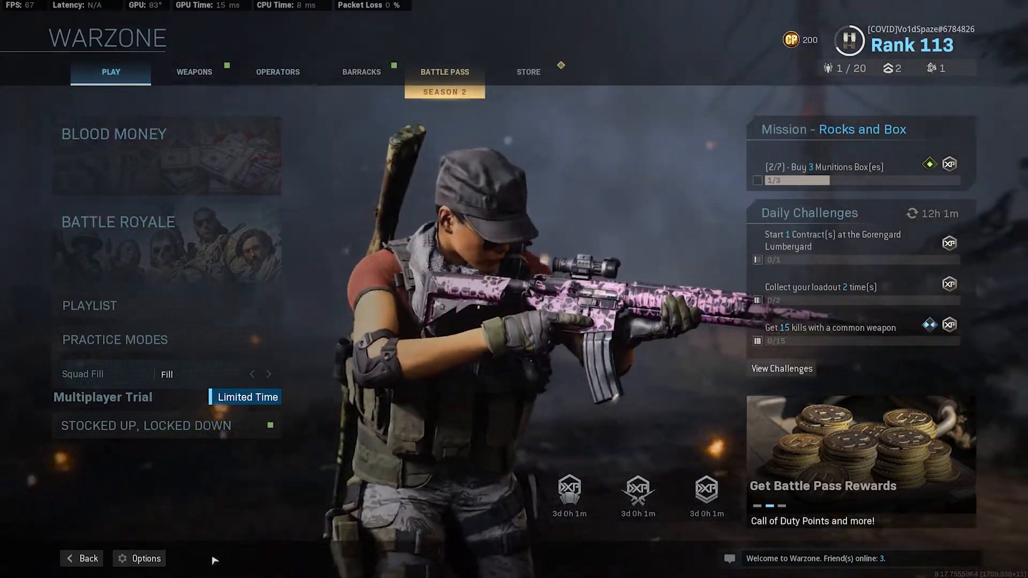
Open the game options and review the General settings from the screen options down to the telemetry entries.
click(140, 558)
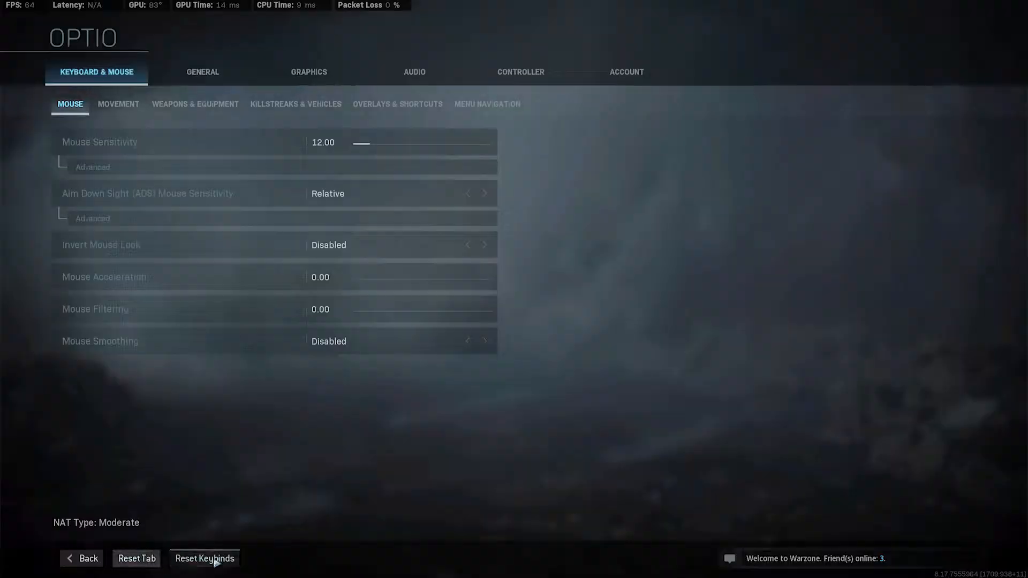
click(215, 80)
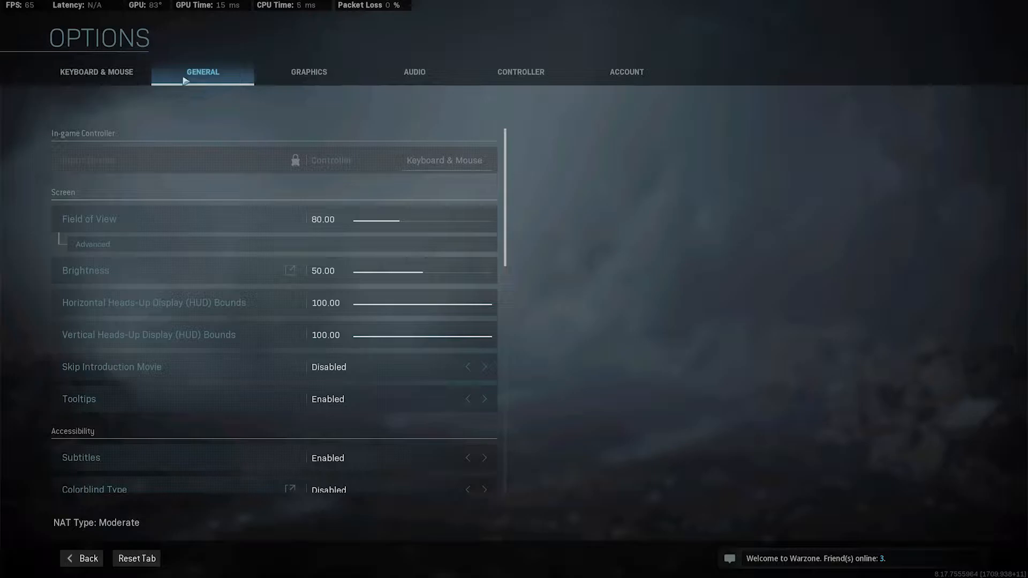
scroll(267, 216, down, 8)
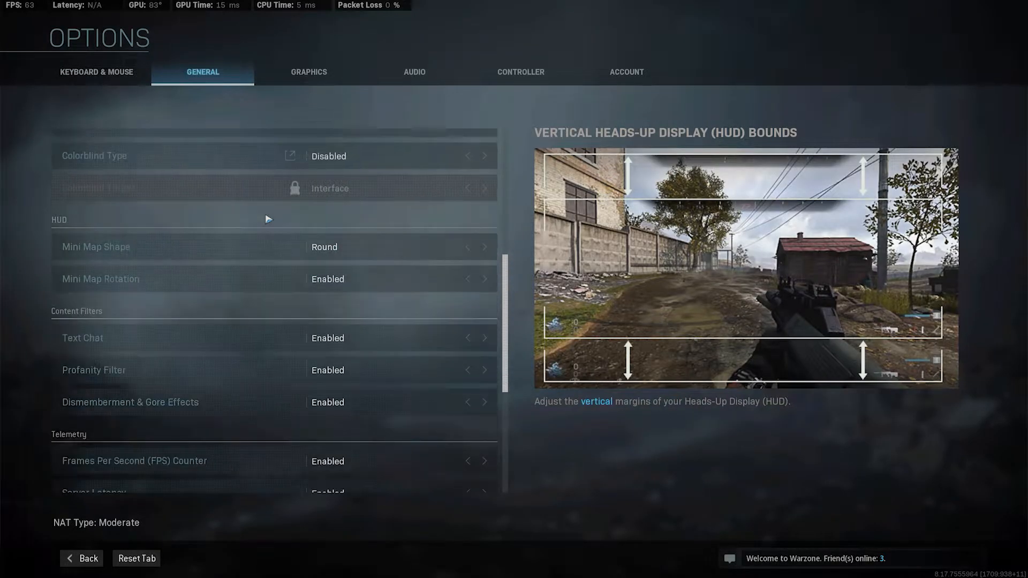
scroll(267, 219, down, 2)
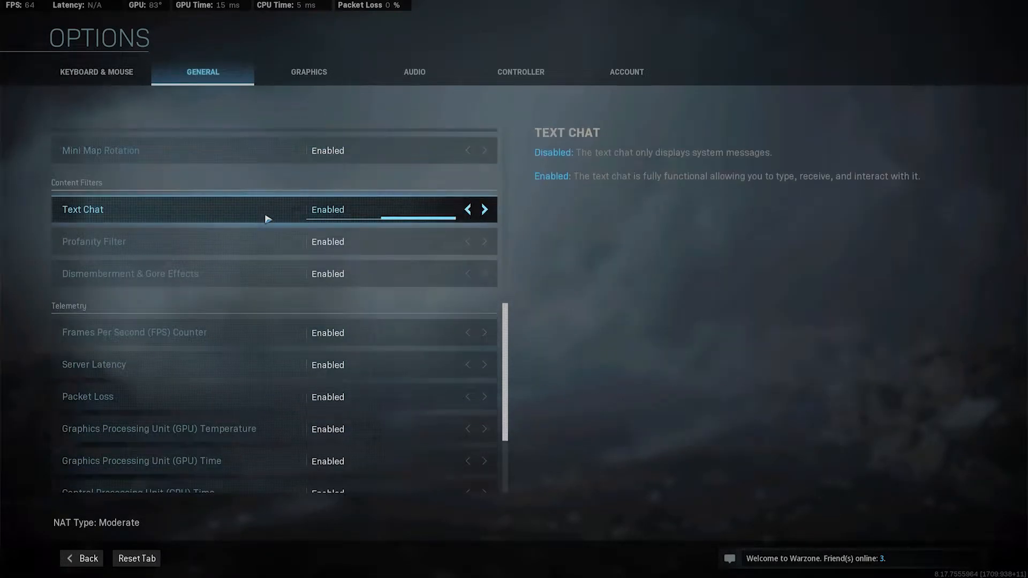
scroll(267, 219, down, 5)
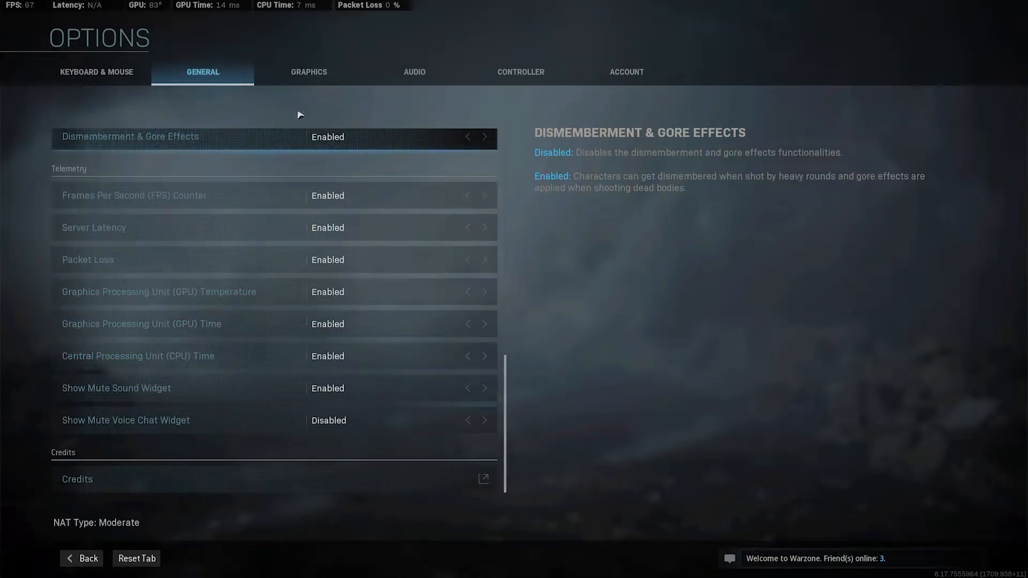
Open the graphics options and check which display adapters are available.
click(275, 85)
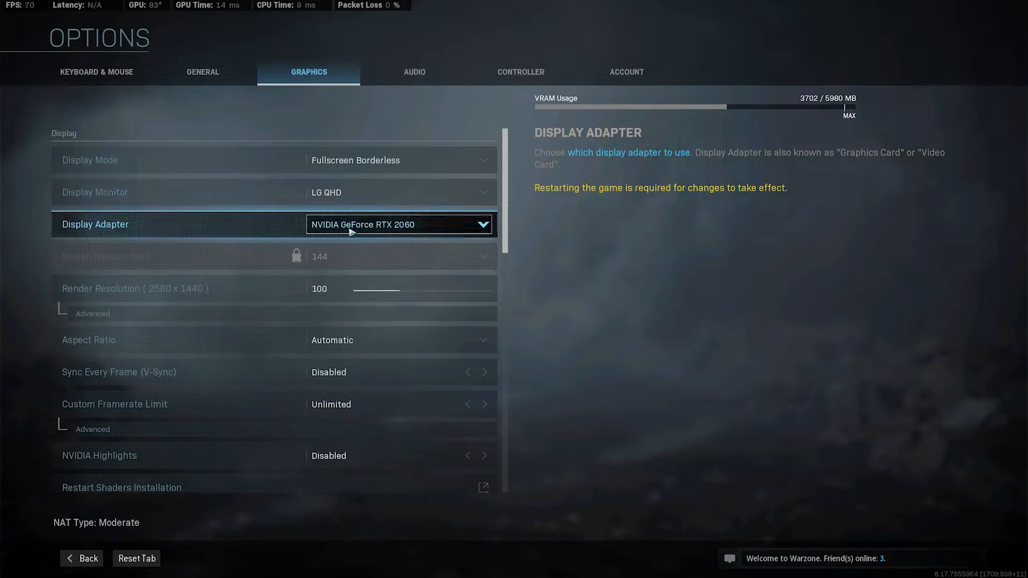
click(370, 227)
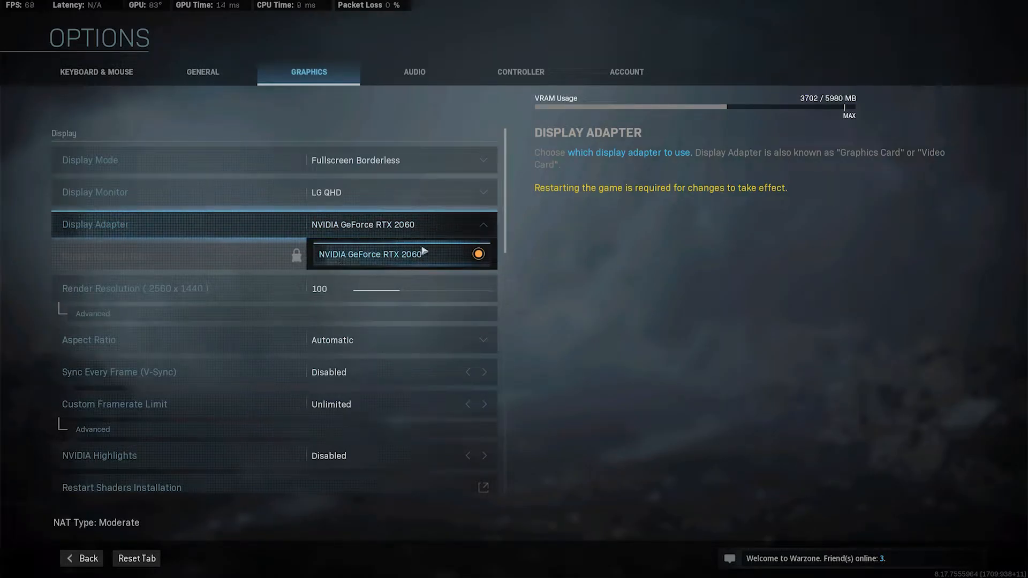
click(430, 231)
Set the Render Resolution to 100.
scroll(291, 260, down, 3)
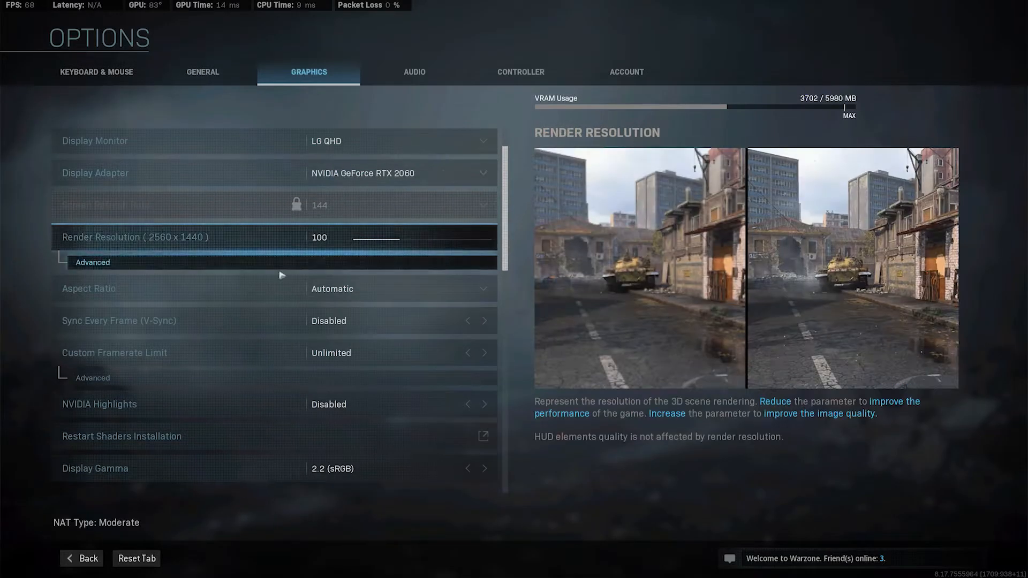
scroll(265, 271, down, 1)
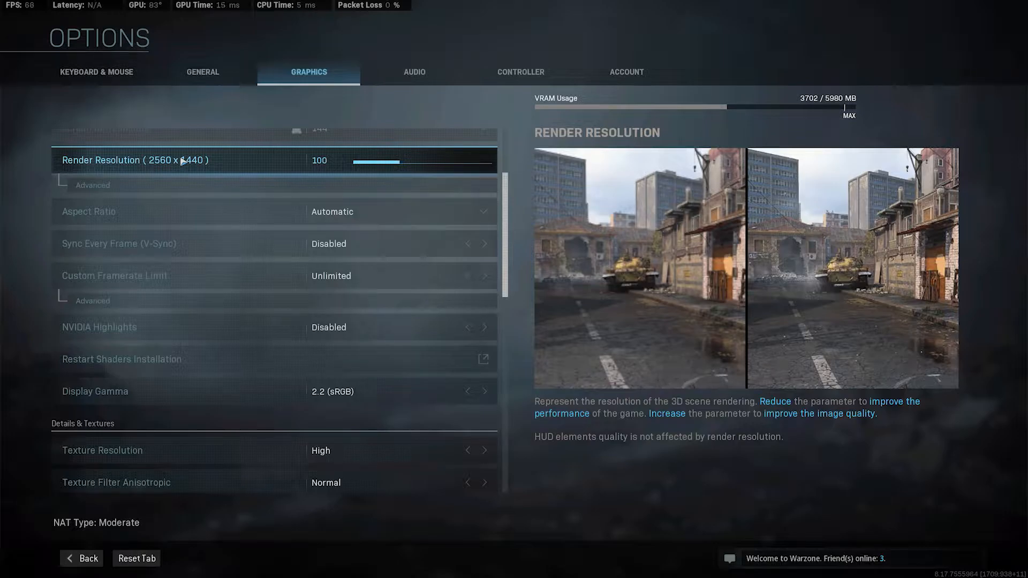
click(316, 162)
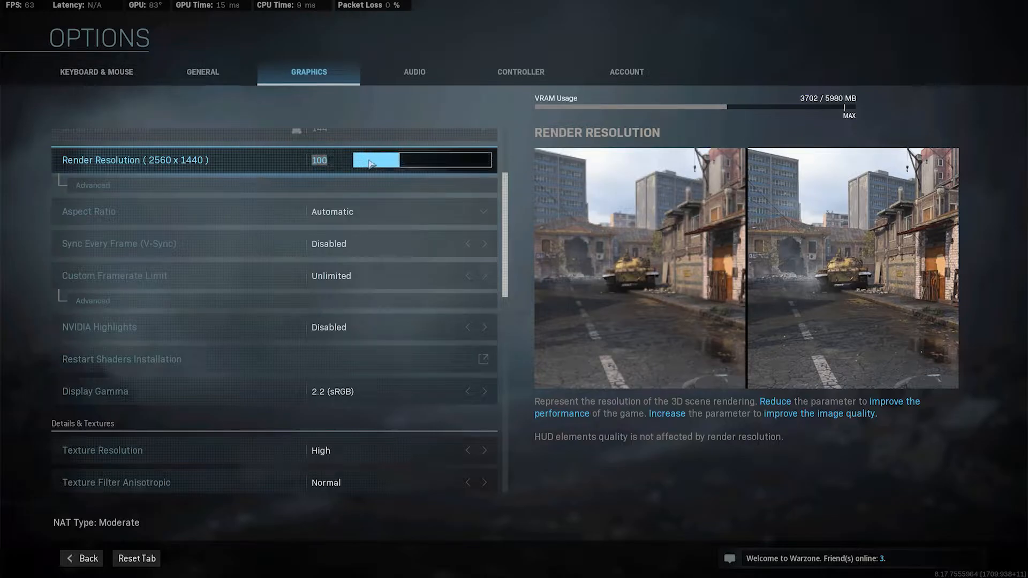
mouse_move(396, 166)
mouse_down()
mouse_move(373, 170)
mouse_move(403, 167)
mouse_up()
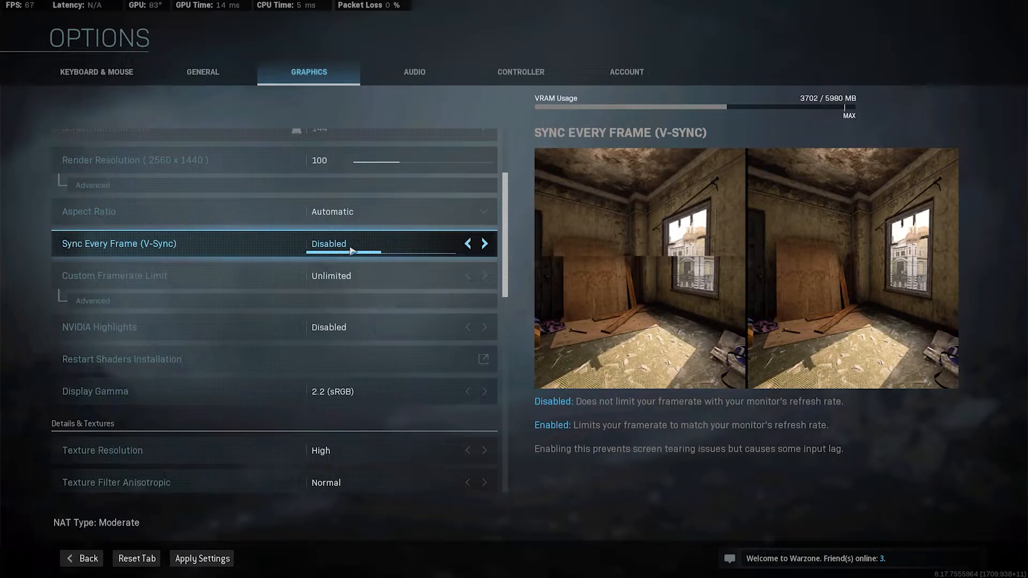
Expand the advanced framerate options and set Custom Framerate Limit to Custom.
click(440, 301)
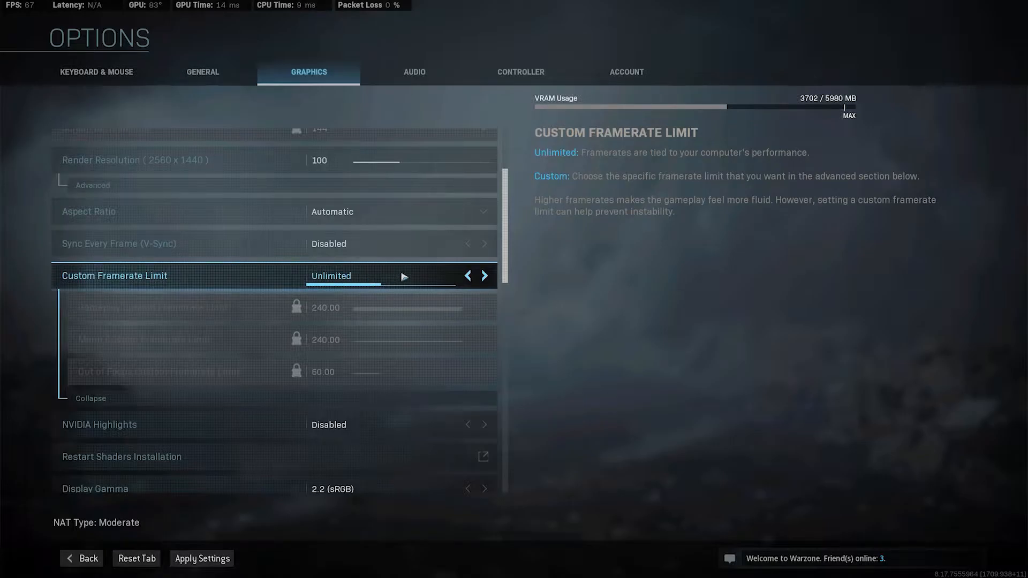
click(483, 277)
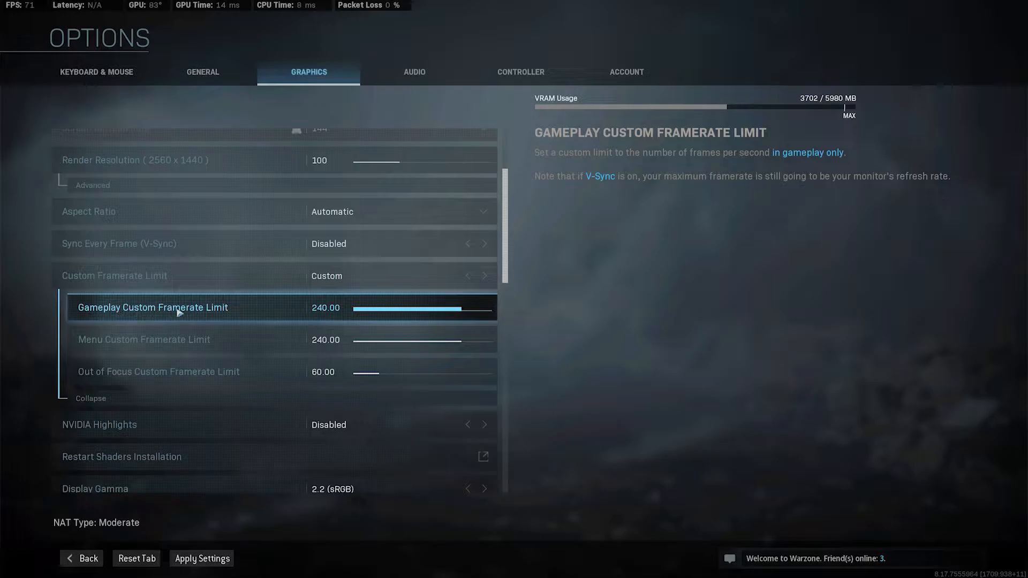
click(317, 309)
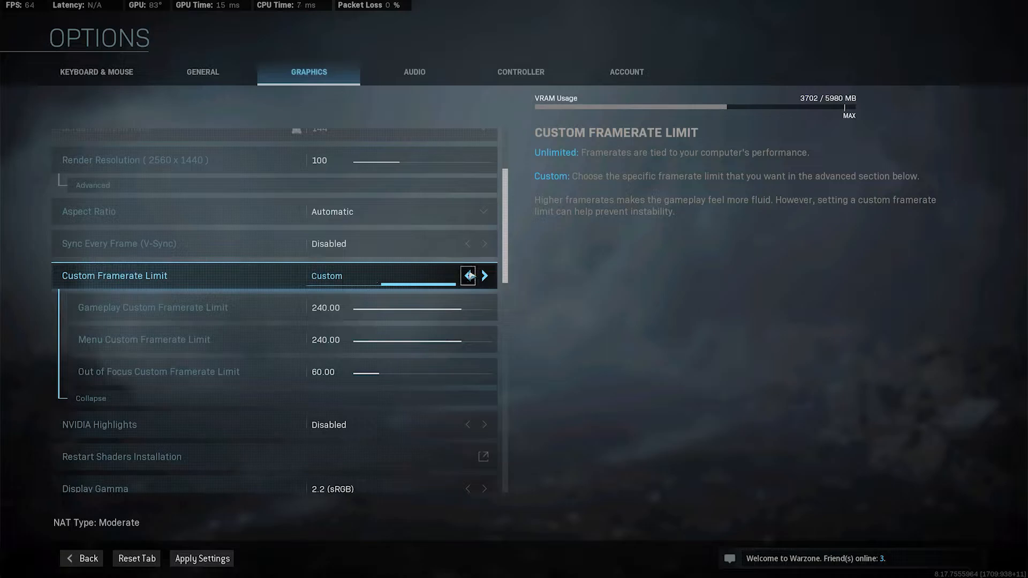
click(469, 276)
click(469, 276)
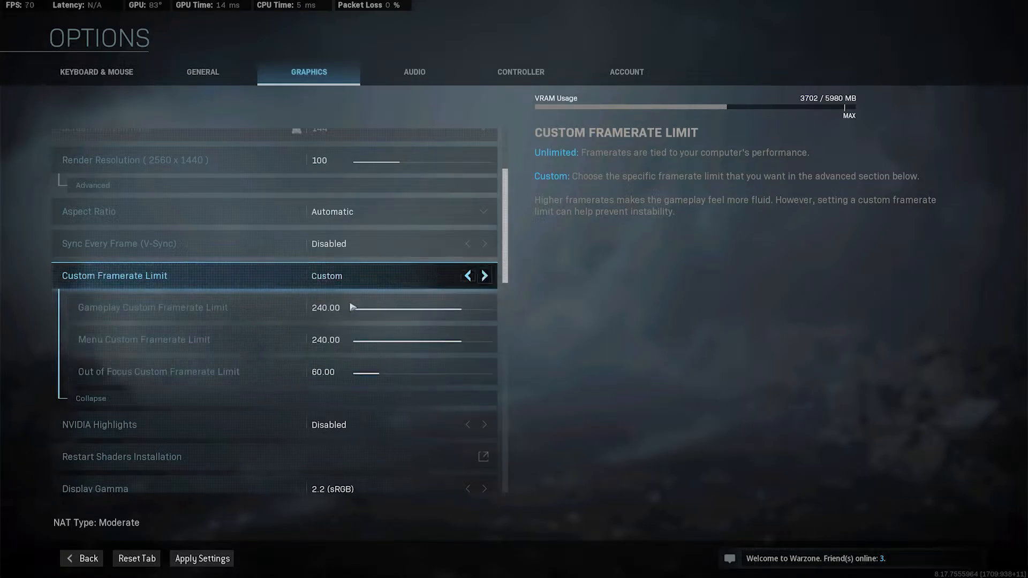
Set the gameplay and menu custom framerate limits to 144 and collapse the advanced framerate options.
click(320, 308)
text(144)
key(Return)
click(318, 338)
text(1)
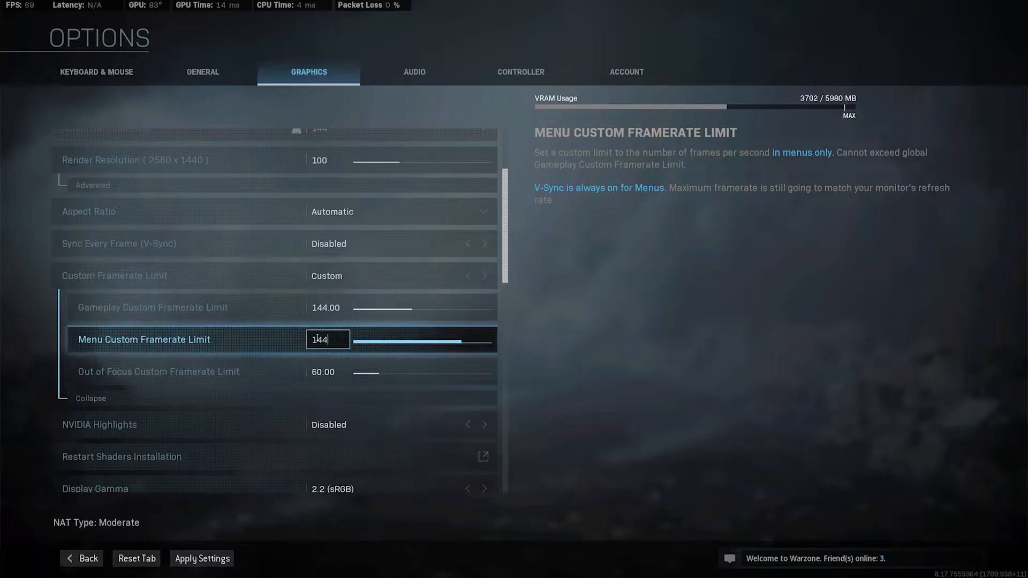
click(263, 405)
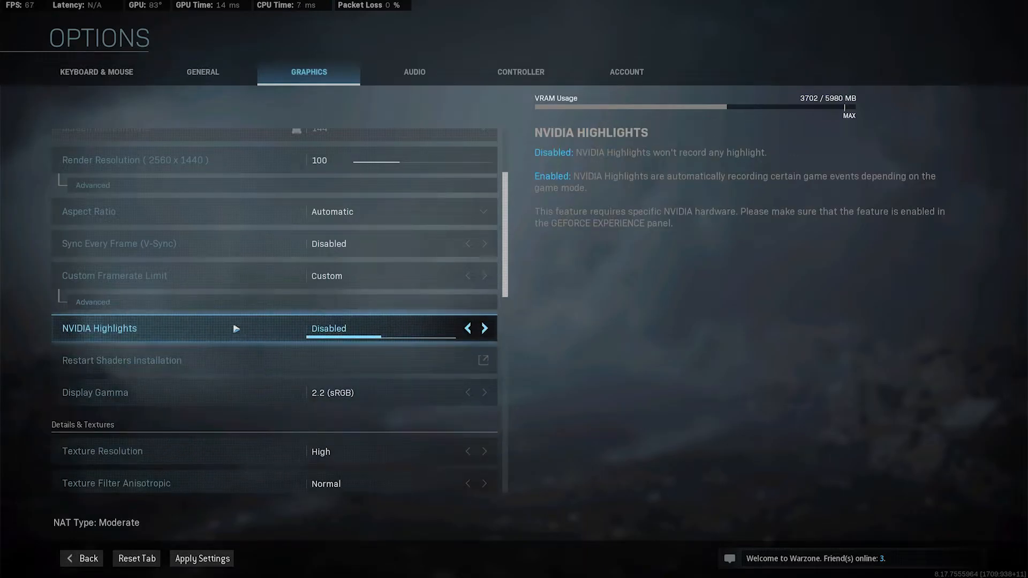
Set Texture Resolution and Texture Filter Anisotropic to Low and disable Tessellation.
scroll(236, 328, down, 1)
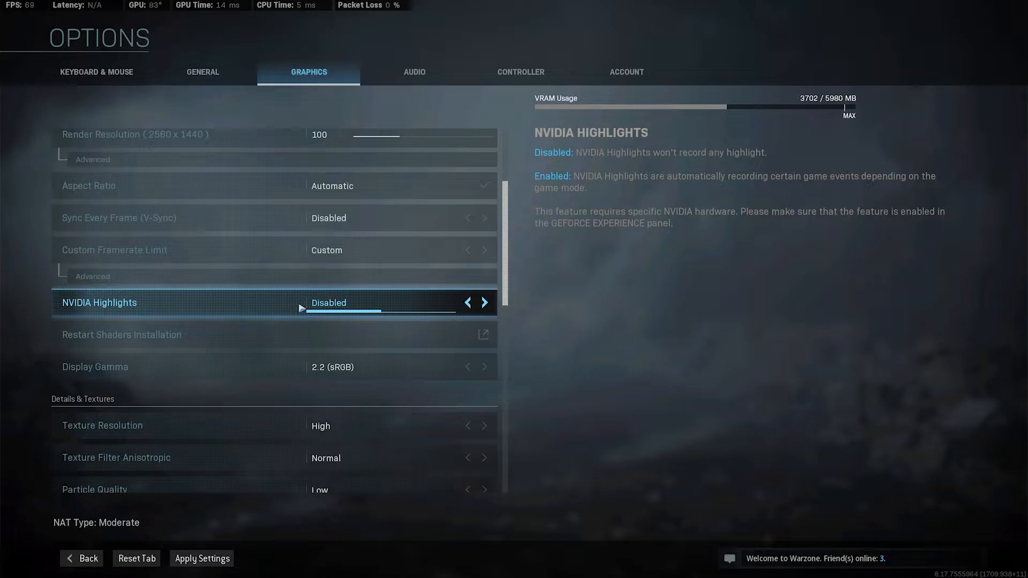
scroll(306, 319, down, 1)
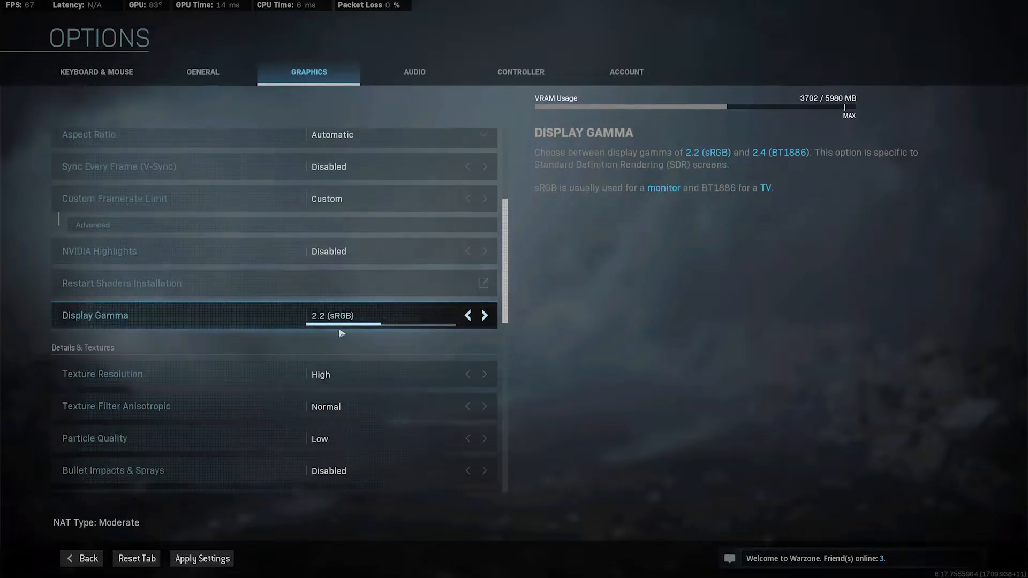
scroll(355, 333, down, 3)
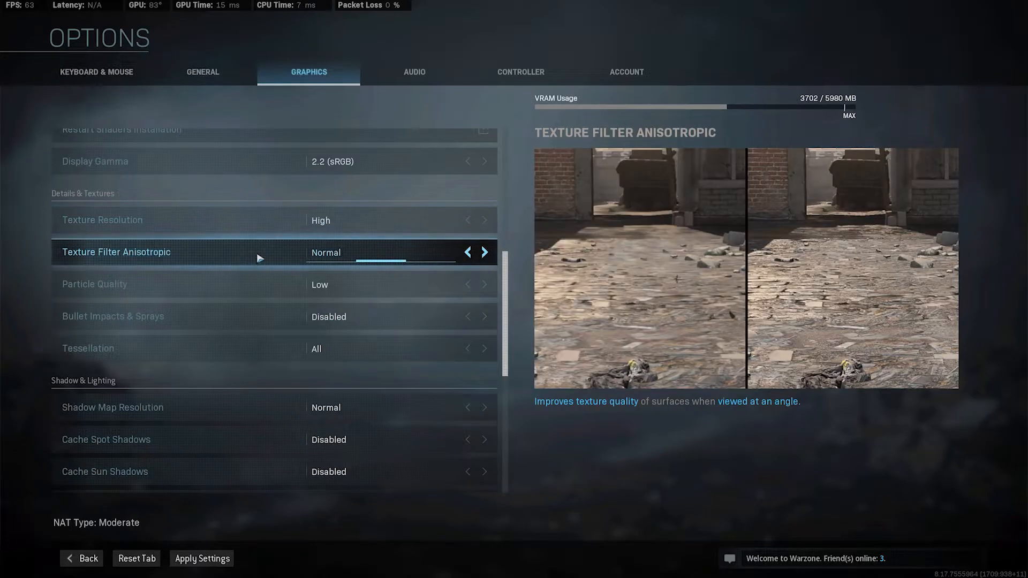
click(469, 220)
click(469, 220)
click(468, 220)
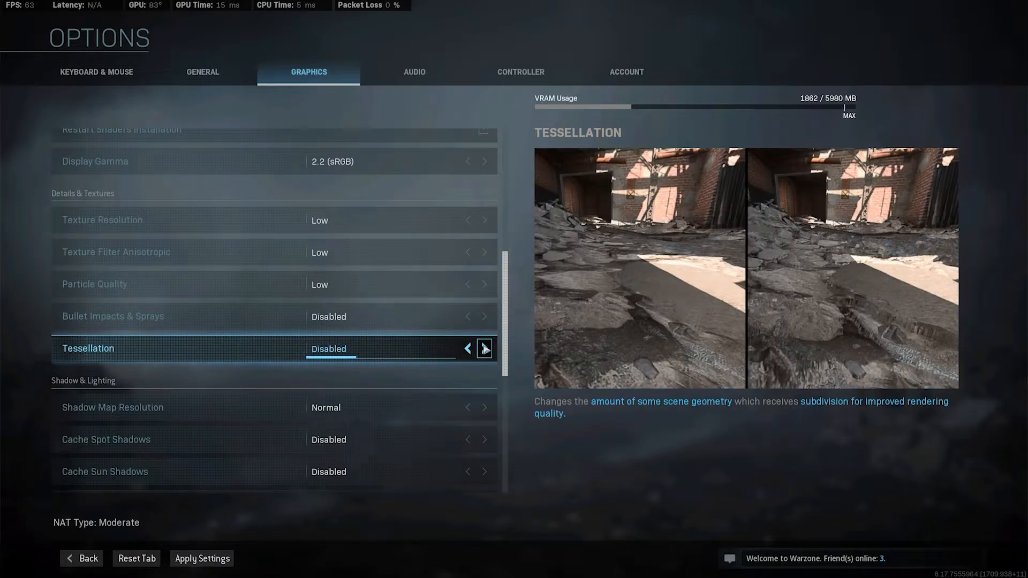
click(467, 349)
Set Shadow Map Resolution and Particle Lighting to Low, and disable Ambient Occlusion and Screen Space Reflection.
scroll(428, 362, down, 3)
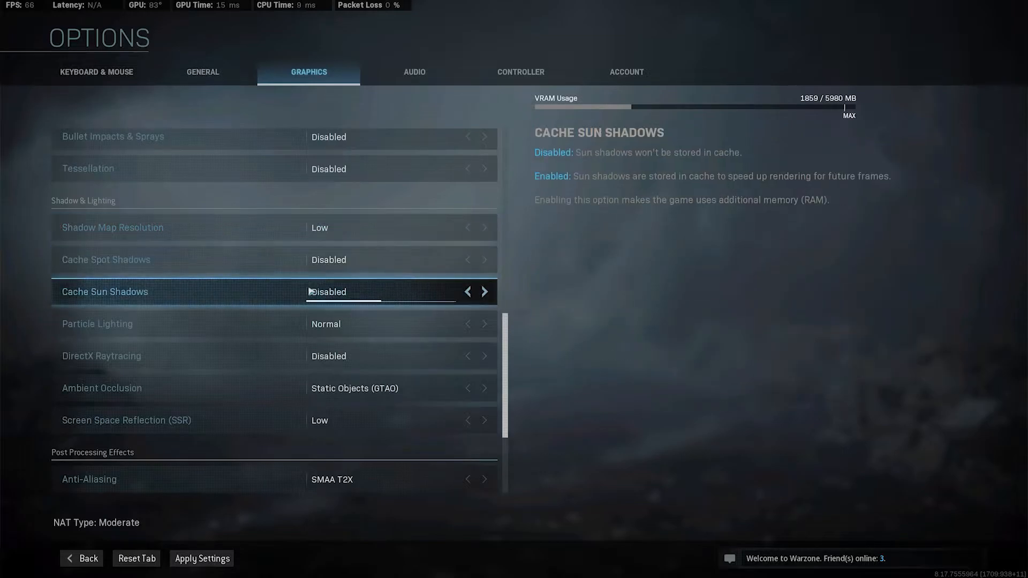
scroll(208, 305, down, 2)
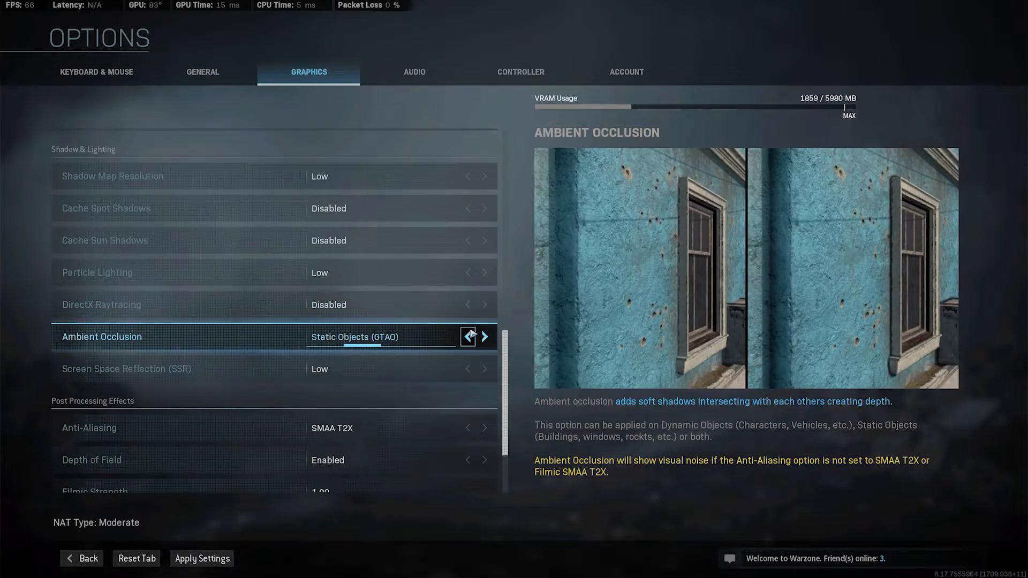
click(468, 337)
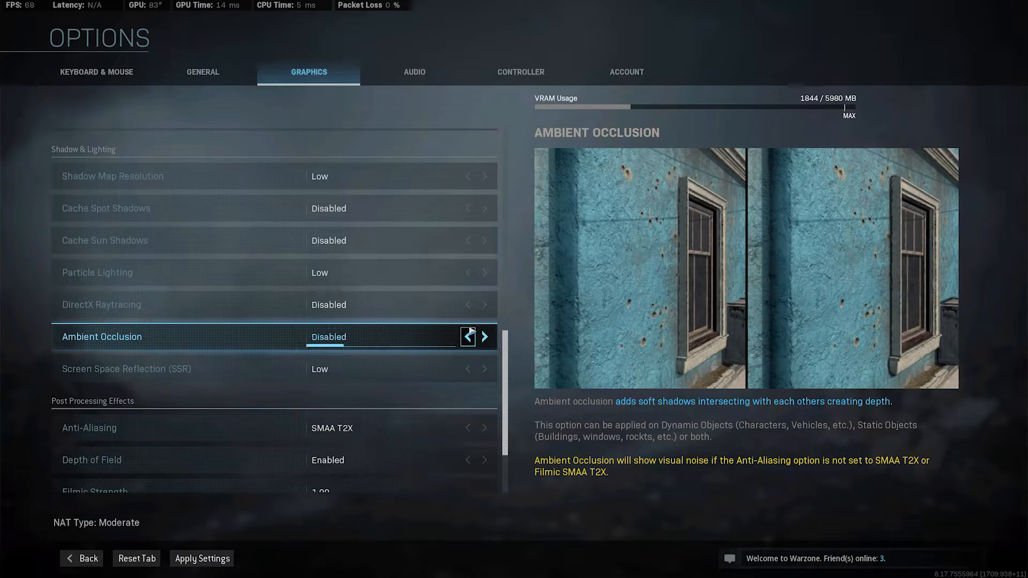
click(485, 336)
click(469, 337)
scroll(445, 369, down, 1)
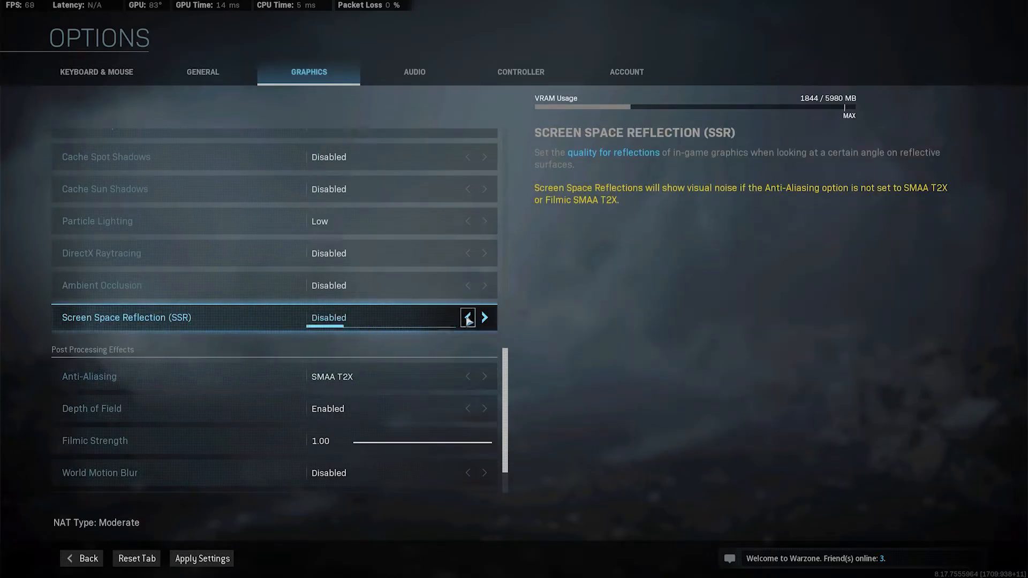
Turn Anti-Aliasing off, apply the graphics settings and return to the main menu.
scroll(257, 233, up, 1)
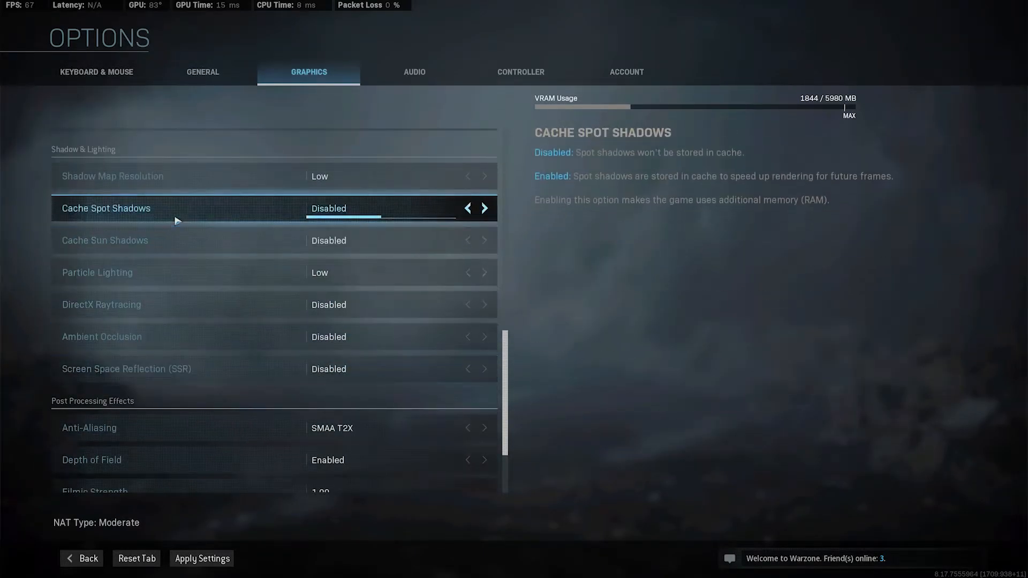
scroll(176, 214, up, 1)
scroll(184, 392, down, 3)
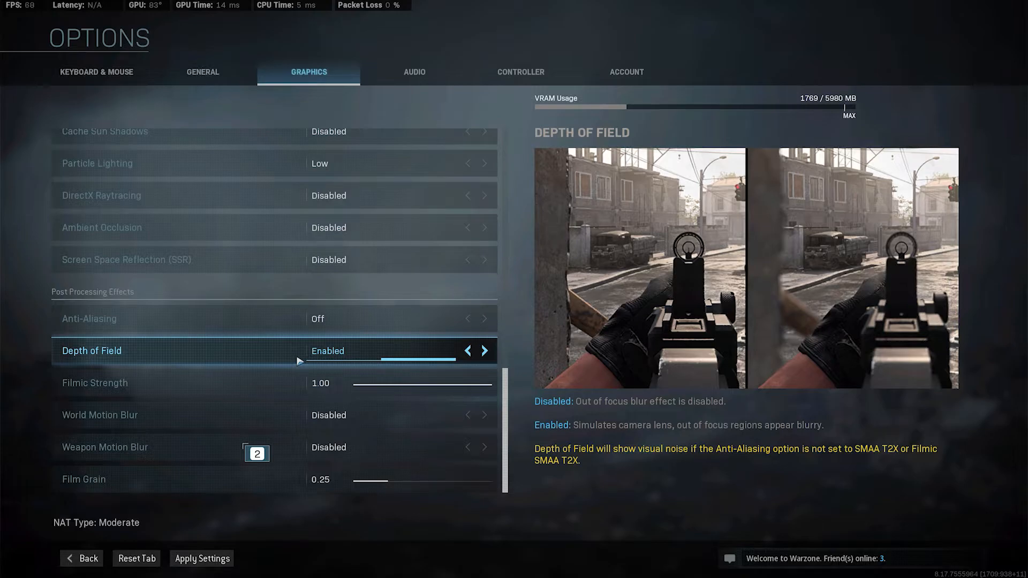
click(201, 559)
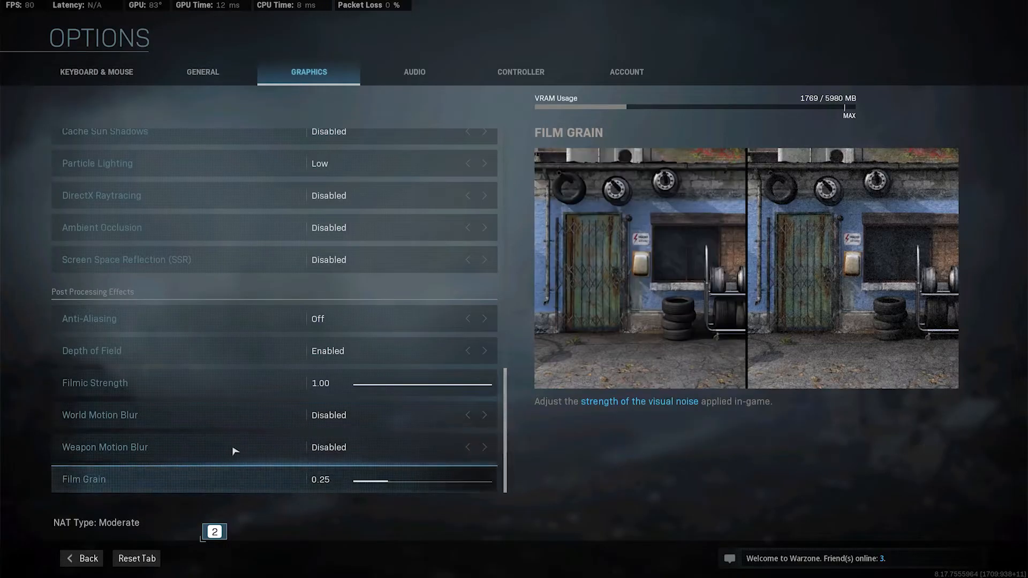
click(83, 559)
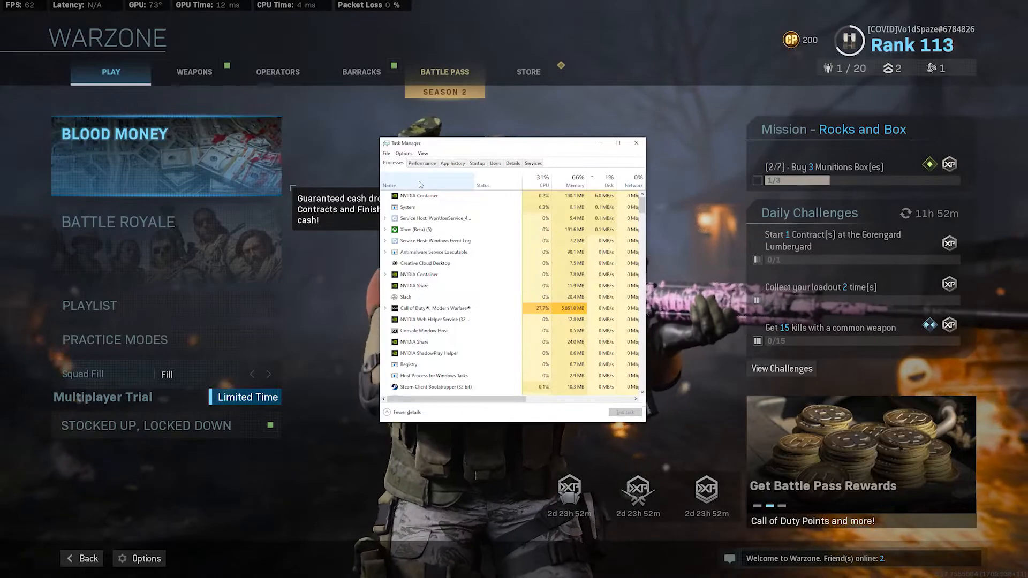
Switch to Task Manager, sort the processes by name and go to the details of Call of Duty: Modern Warfare.
click(420, 185)
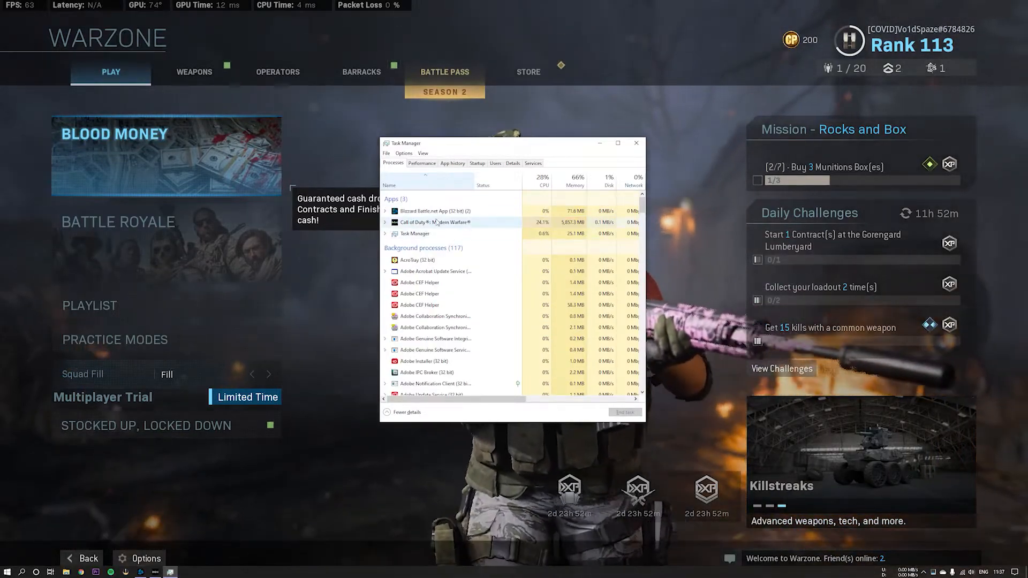
right_click(418, 223)
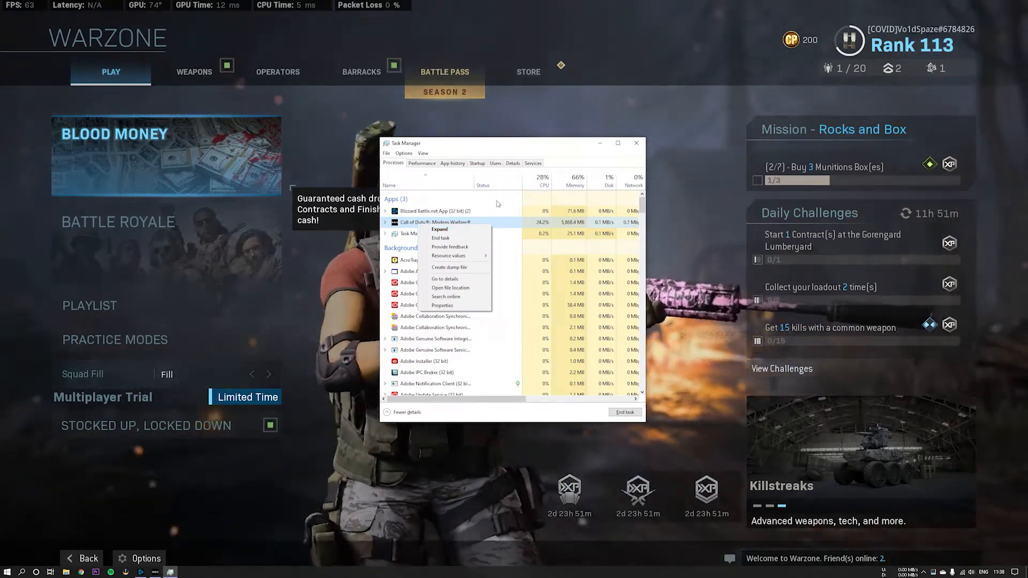
click(446, 278)
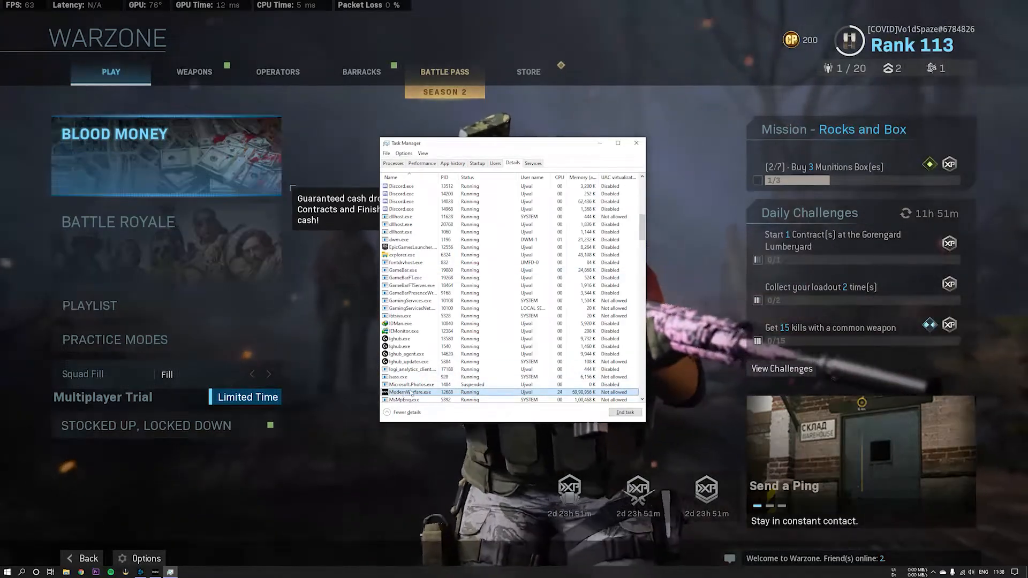
Set the priority of the ModernWarfare.exe process to High and confirm the change.
right_click(416, 393)
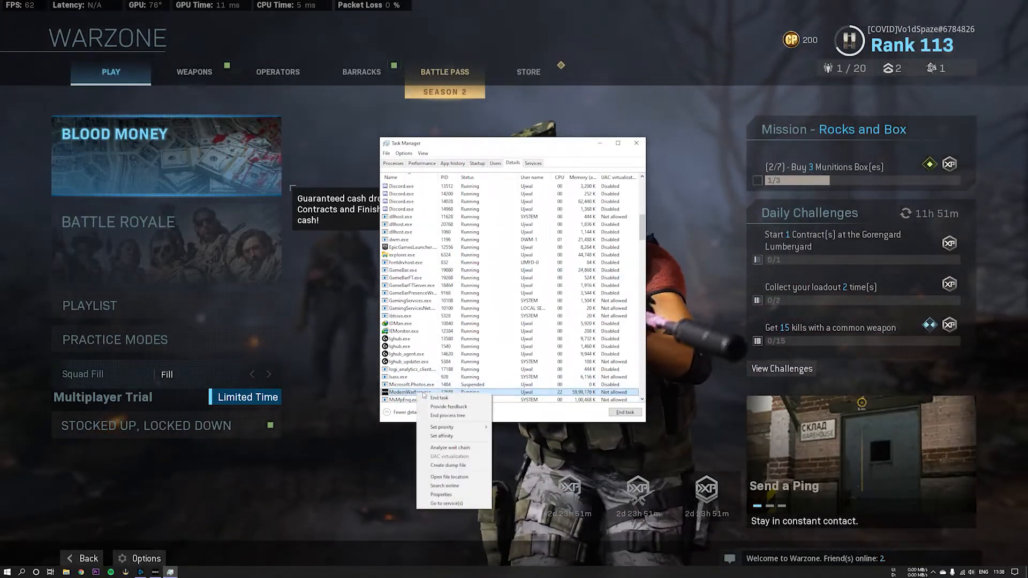
mouse_move(449, 426)
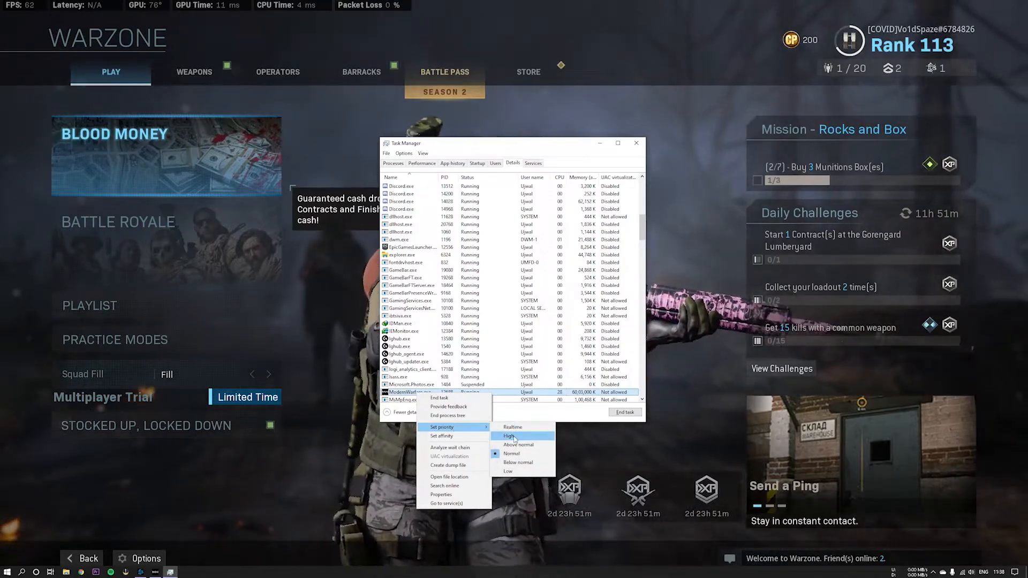
click(508, 436)
key(Return)
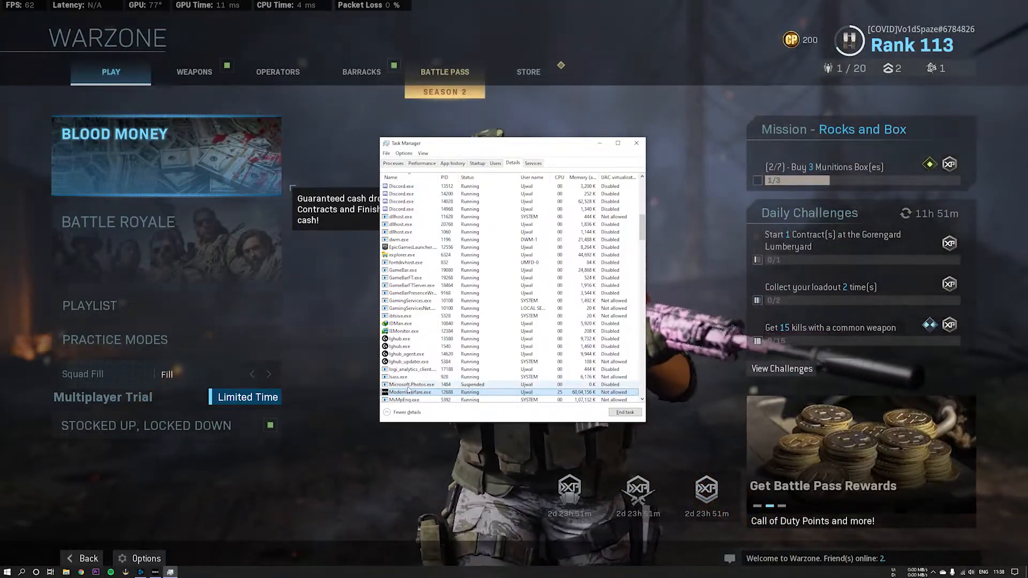
Look through the running apps and background processes in Task Manager's process list for unneeded programs.
click(395, 166)
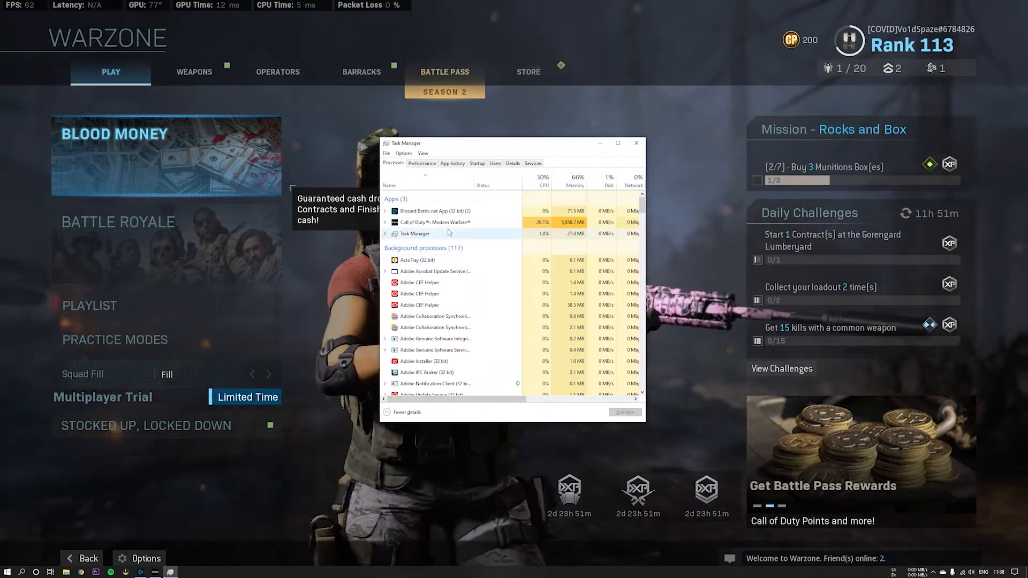
scroll(460, 294, down, 1)
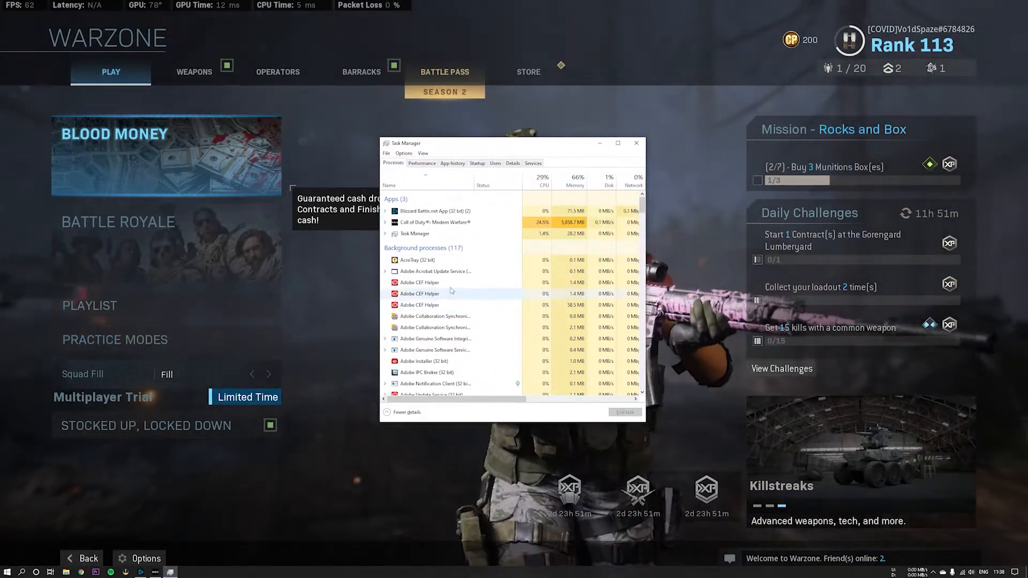
scroll(452, 291, down, 5)
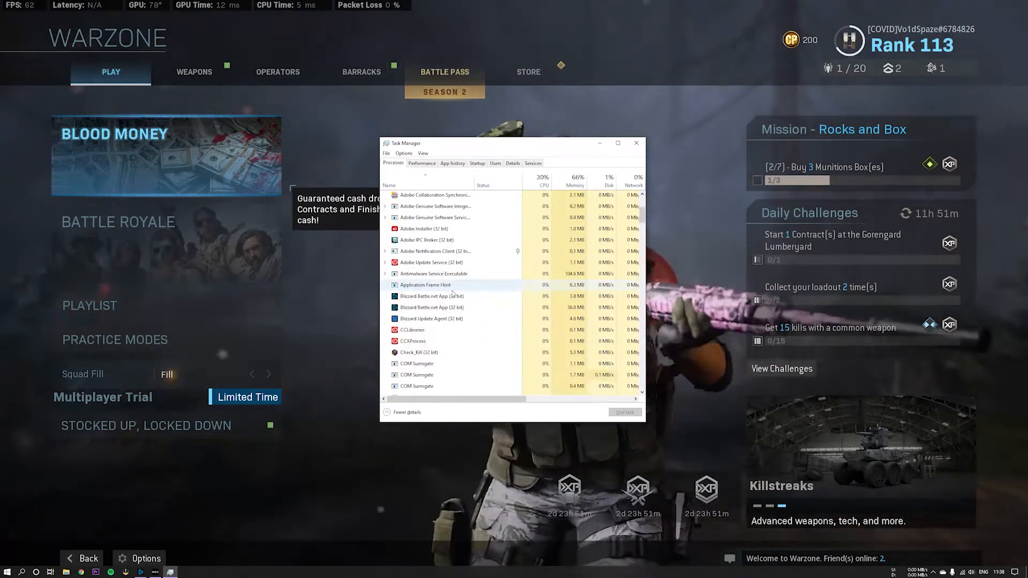
scroll(452, 293, down, 3)
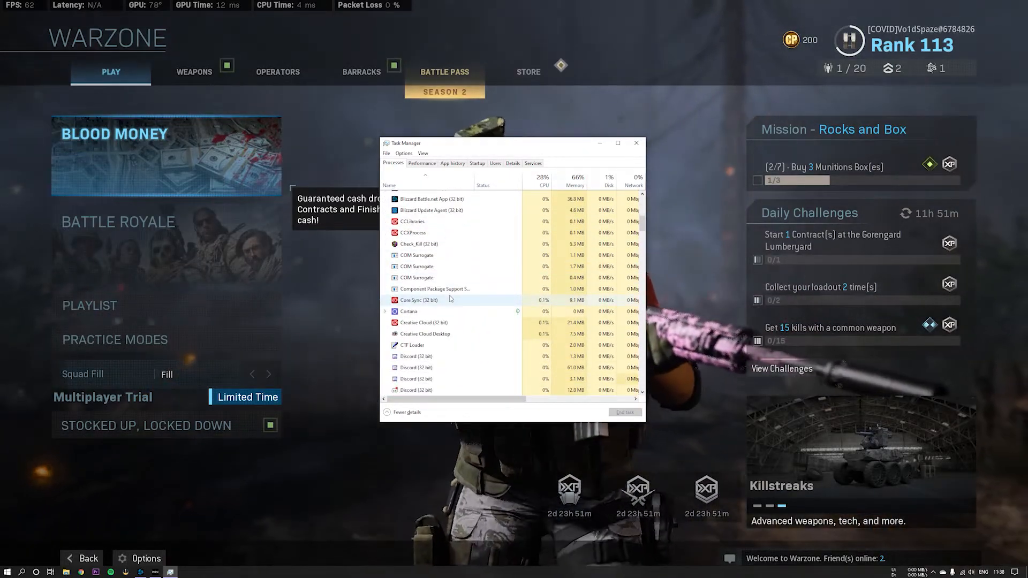
scroll(449, 297, up, 9)
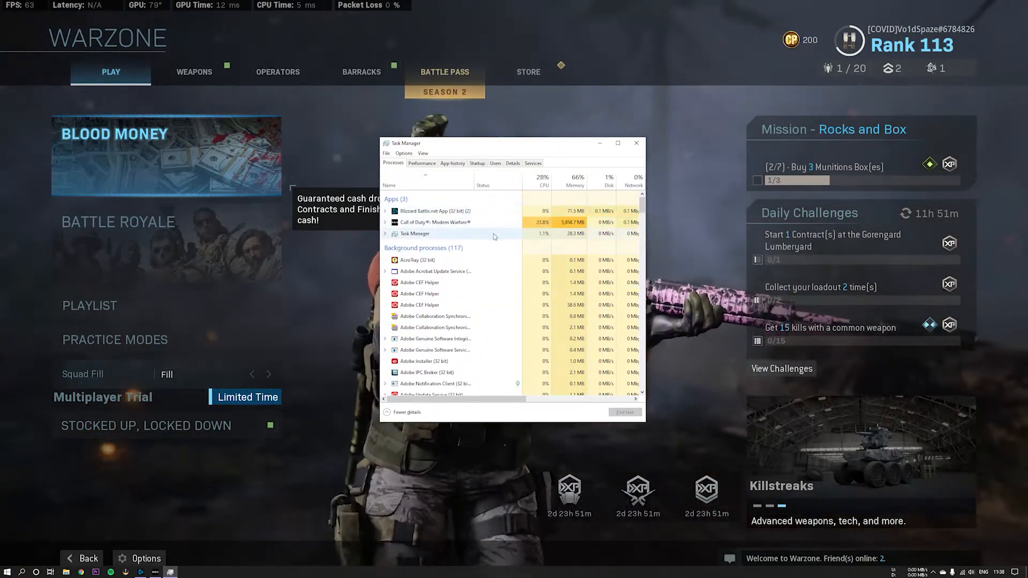
Sort the running processes by CPU usage and examine which background programs use the most.
click(540, 181)
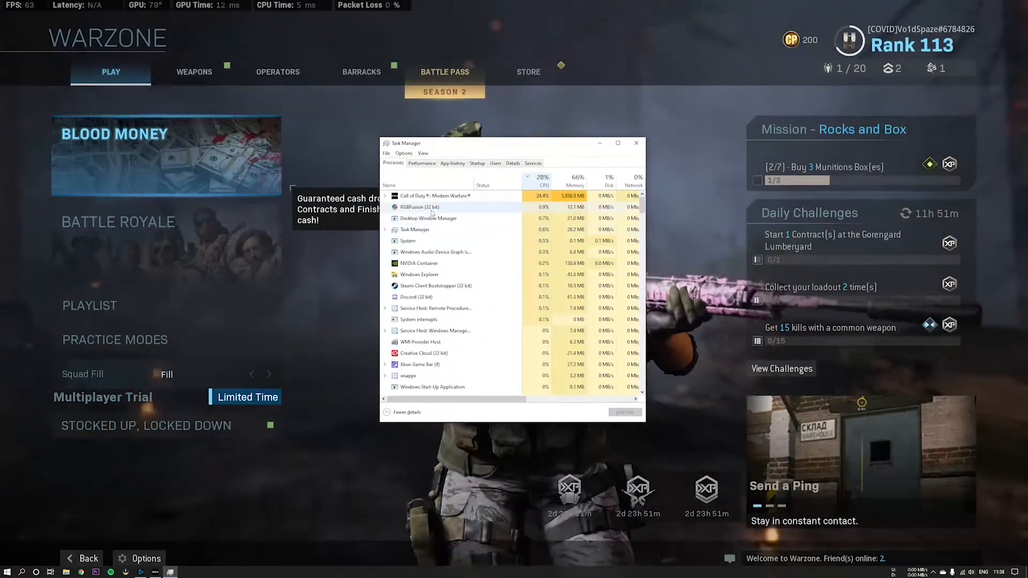
click(415, 231)
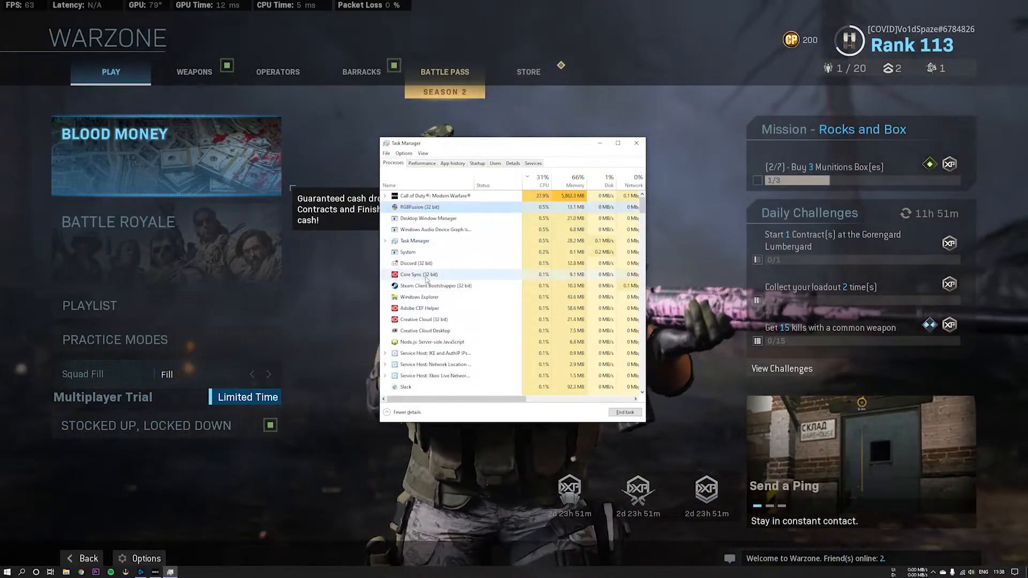
scroll(421, 348, down, 1)
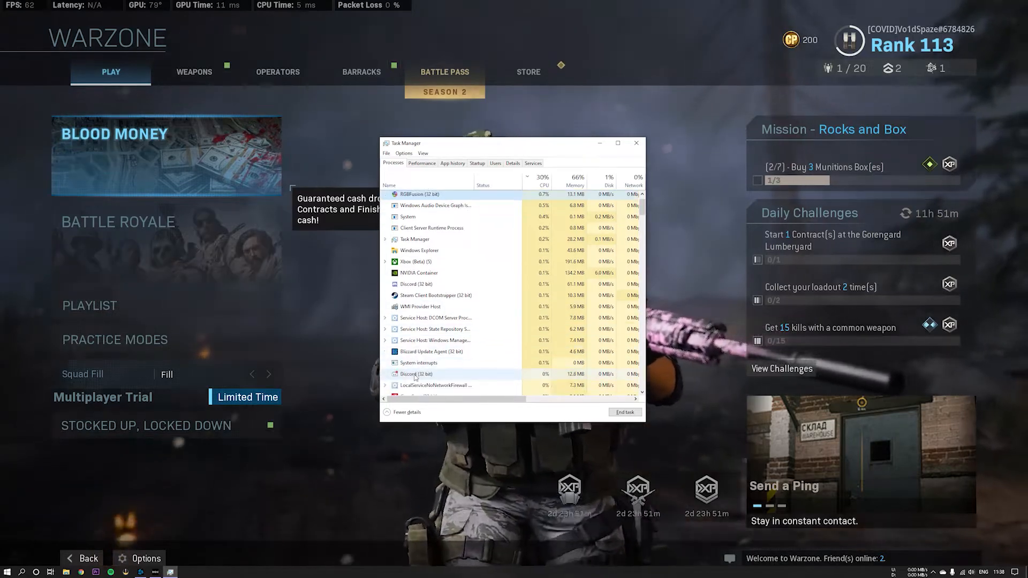
scroll(420, 378, down, 2)
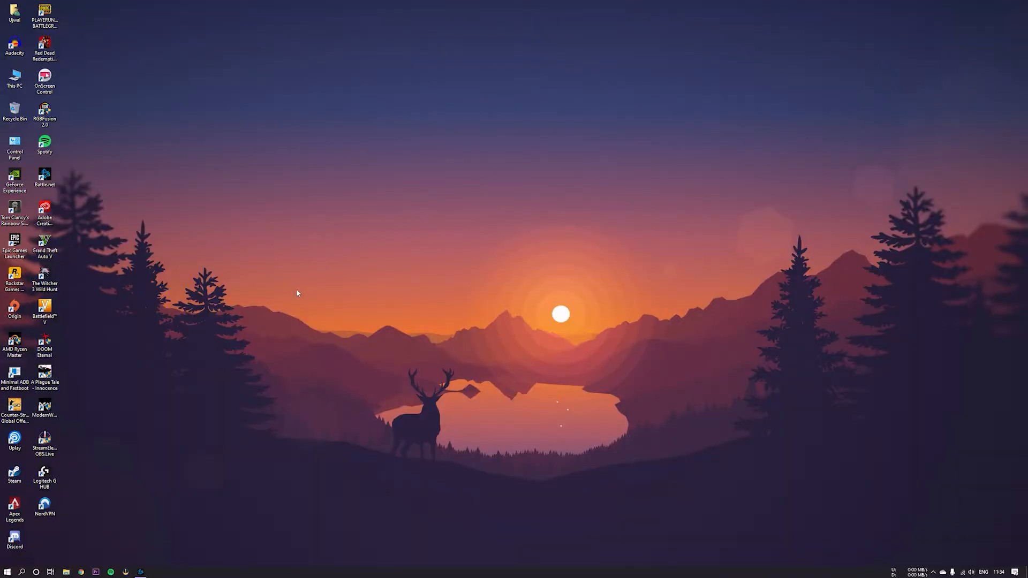
Open NVIDIA Control Panel from the desktop and go to the per-program options of Manage 3D settings.
right_click(320, 291)
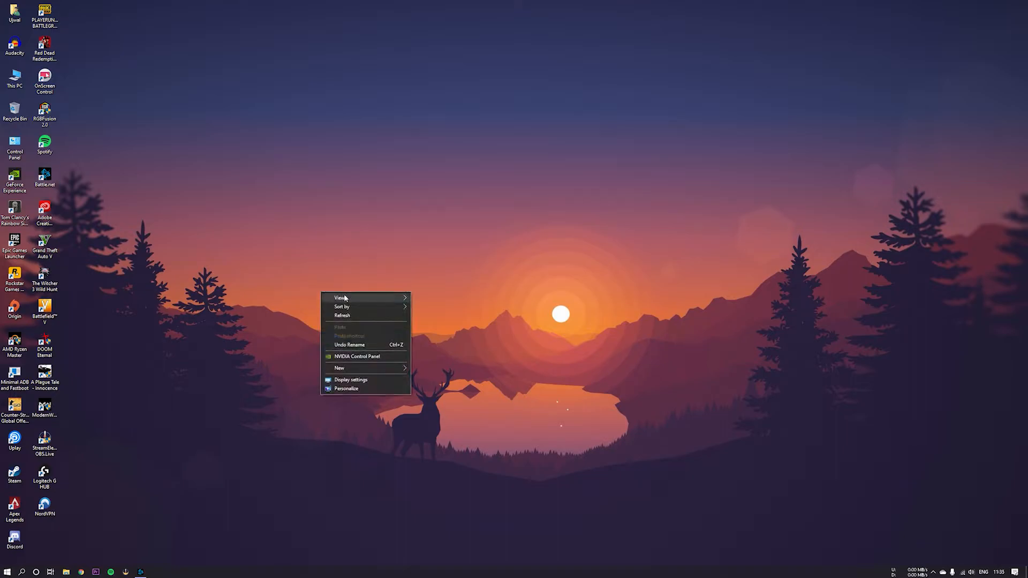
click(357, 358)
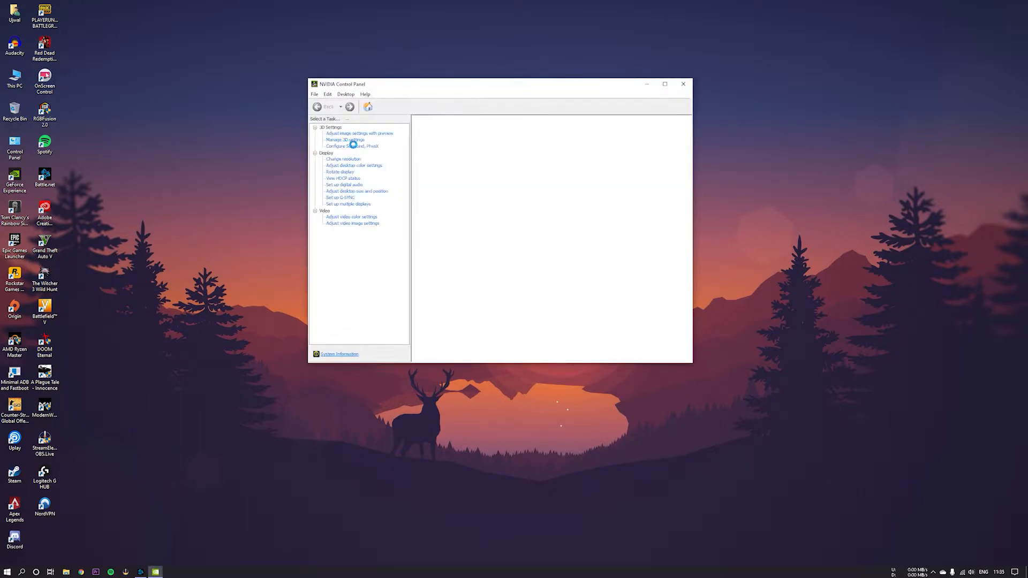
click(351, 140)
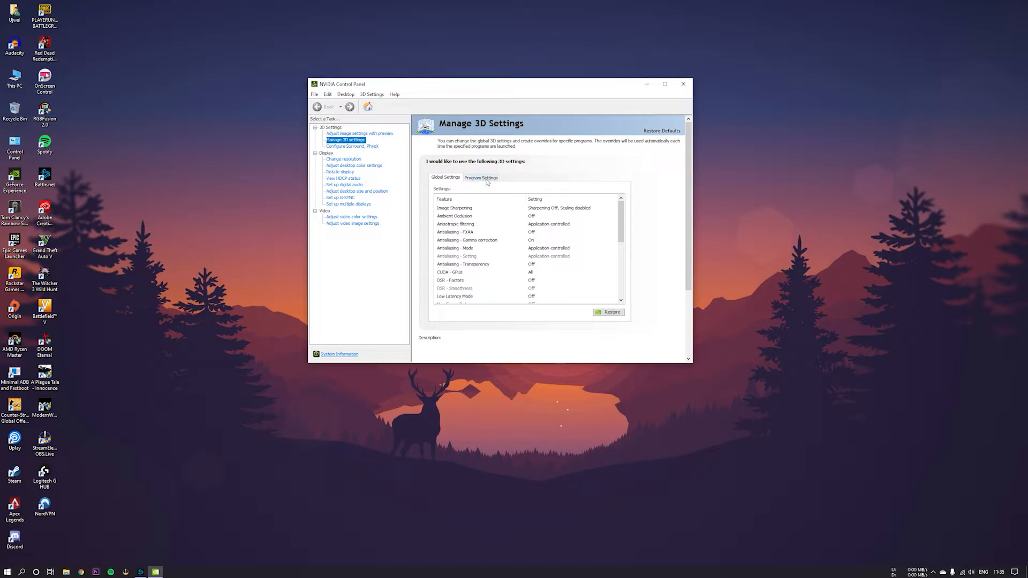
click(486, 178)
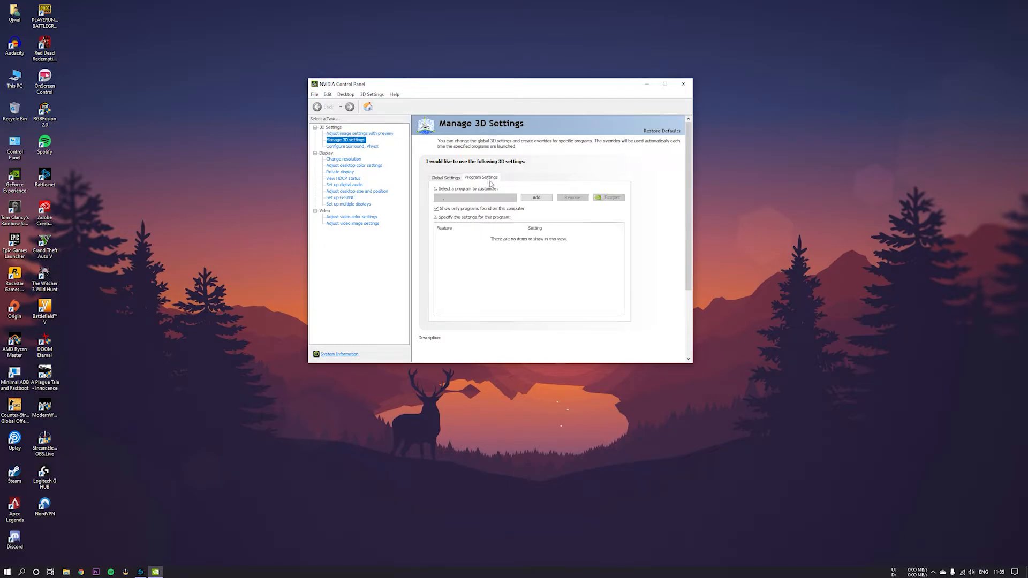
Choose Call of Duty: Modern Warfare 2019 (modernwarfare.exe) as the program to customize.
click(503, 199)
click(503, 199)
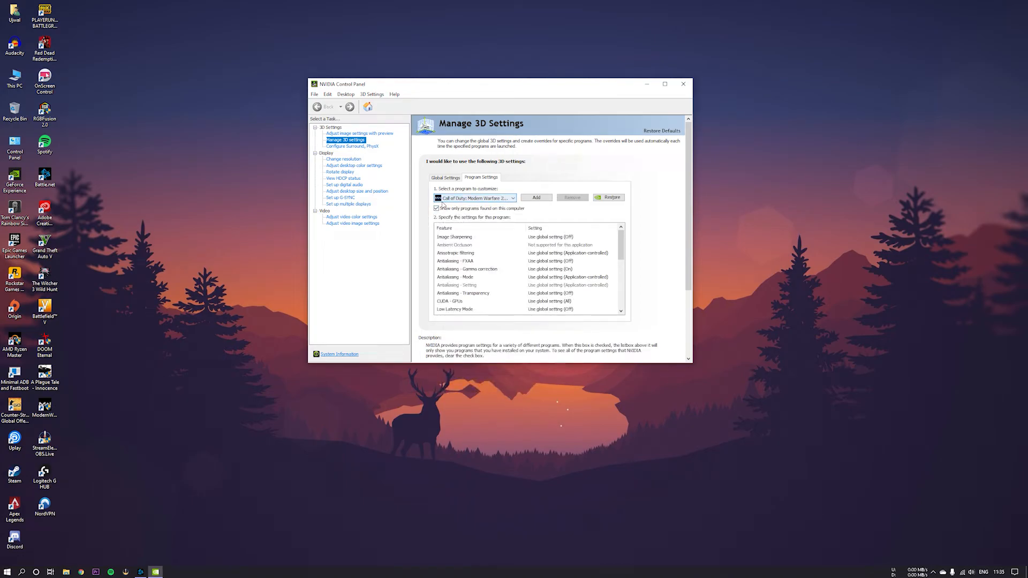
click(494, 201)
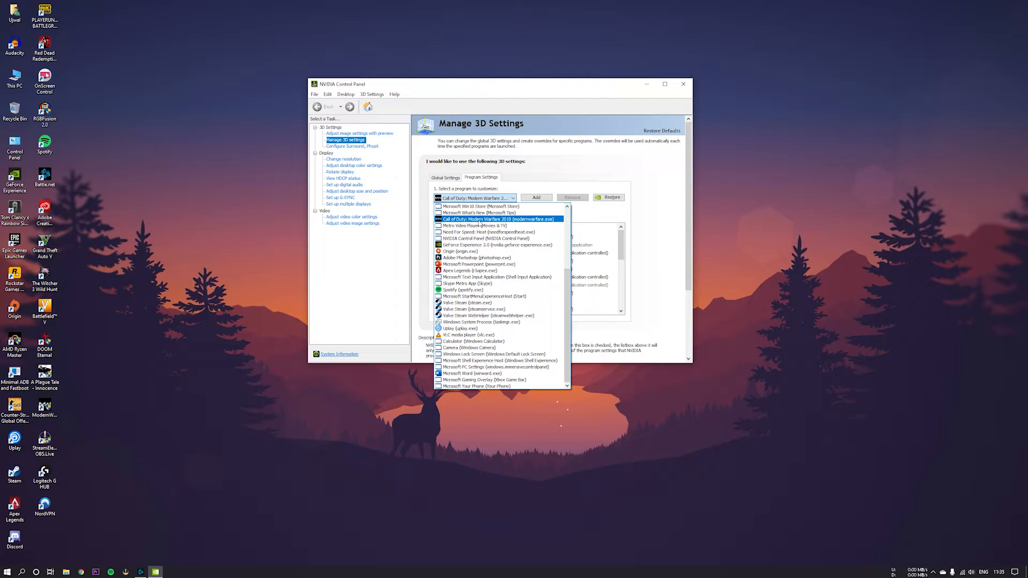
click(479, 220)
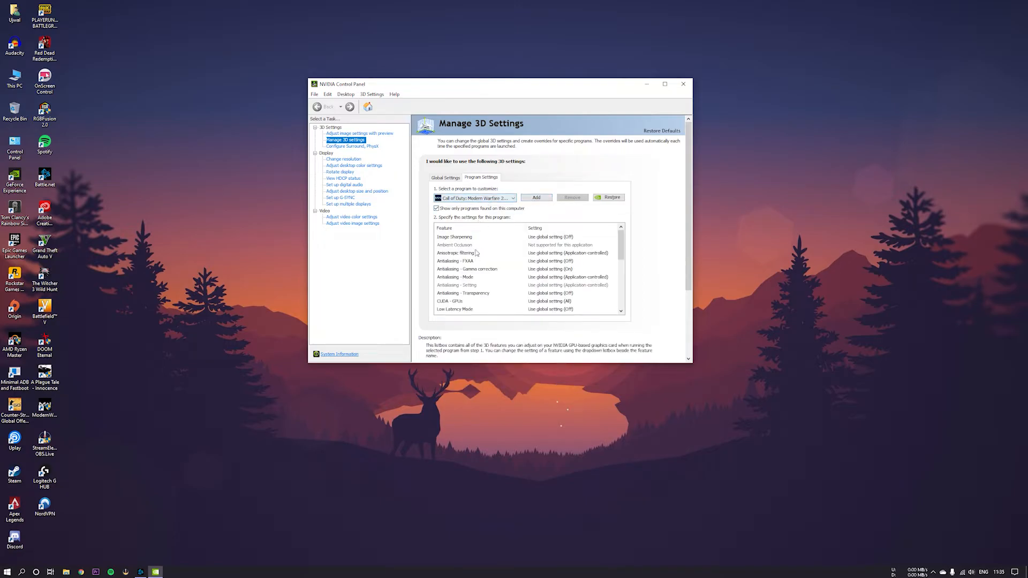
Set the game's Power management mode to Prefer maximum performance.
click(543, 200)
double_click(451, 177)
scroll(621, 241, down, 4)
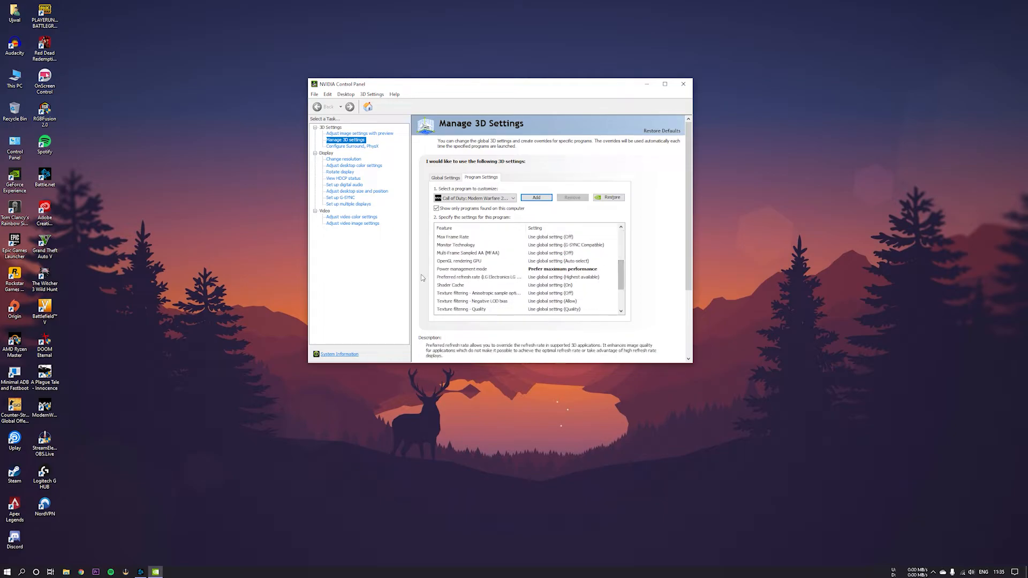
click(557, 269)
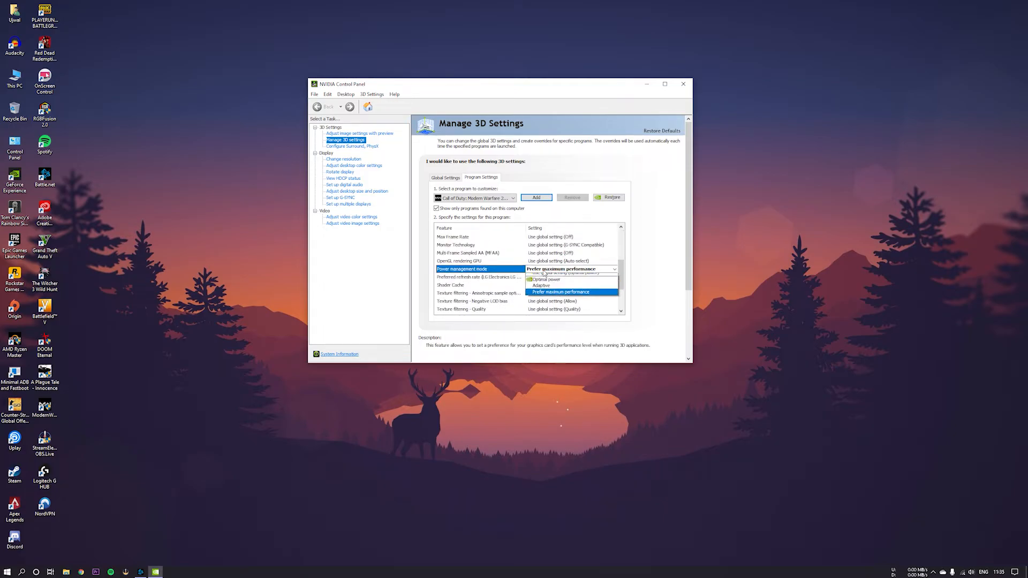
click(542, 296)
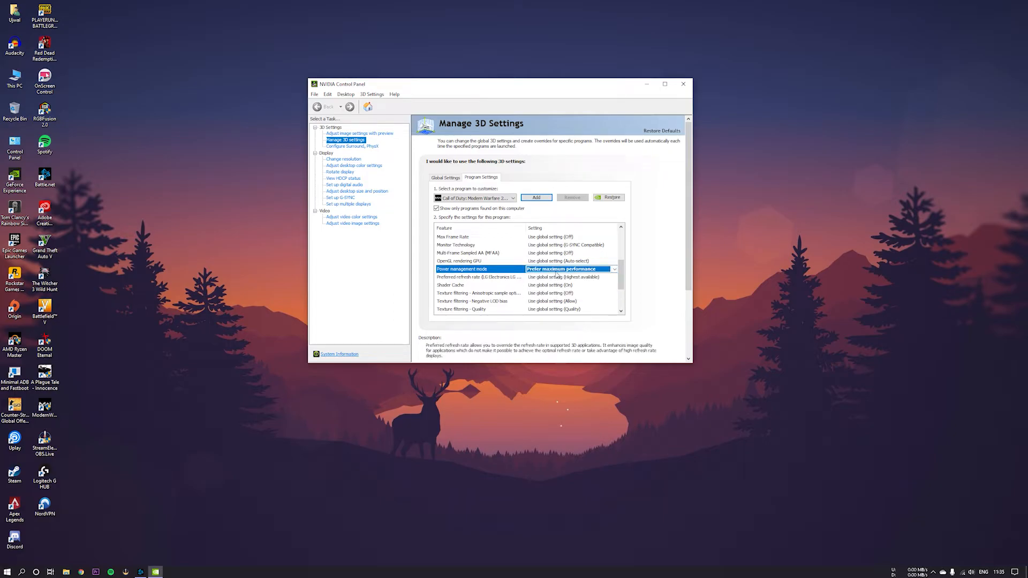
click(557, 273)
click(550, 298)
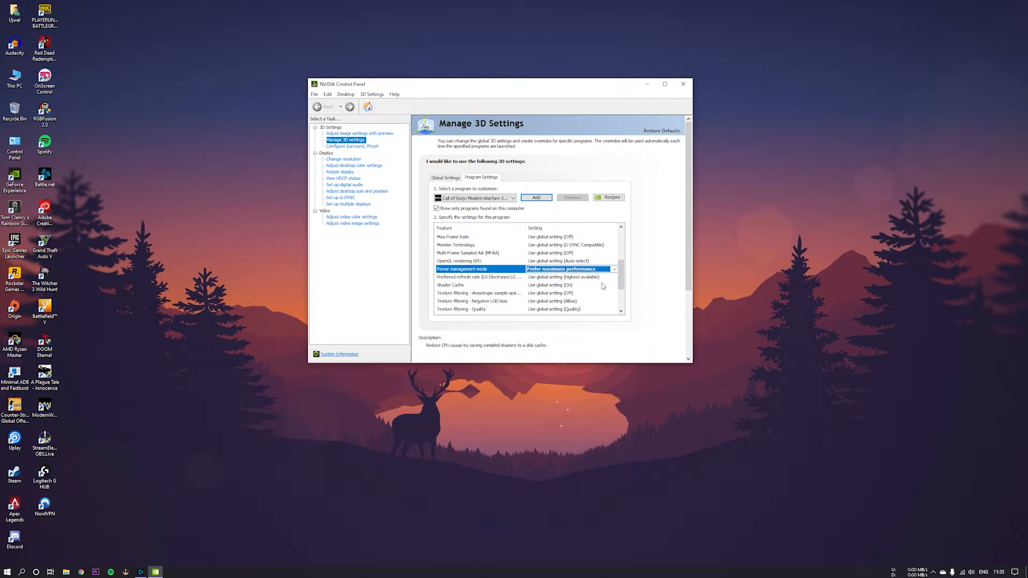
Review the game's other 3D settings, check the CUDA - GPUs options and cancel out of them.
scroll(620, 272, up, 1)
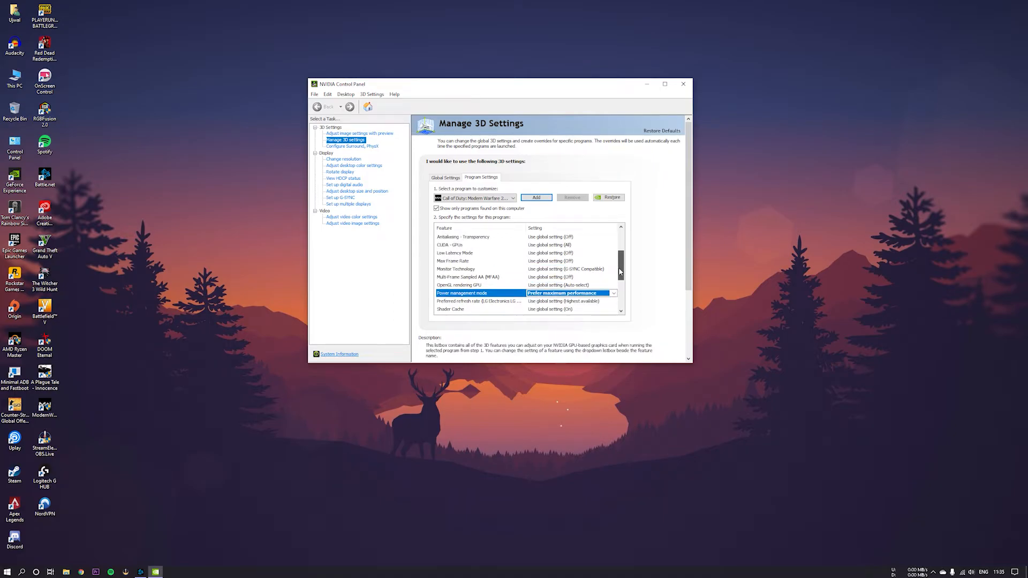
scroll(619, 272, up, 3)
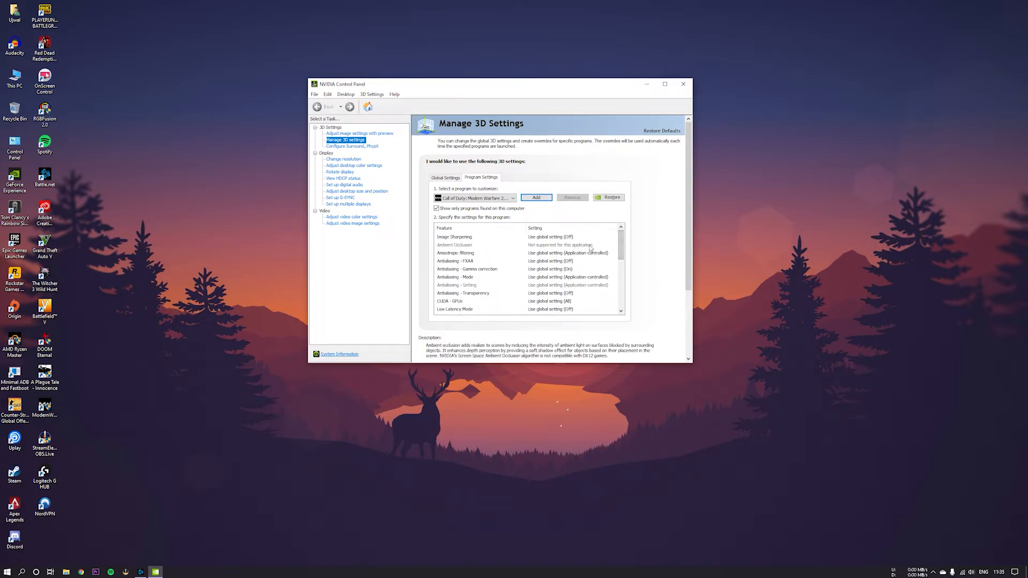
scroll(586, 251, down, 1)
click(553, 276)
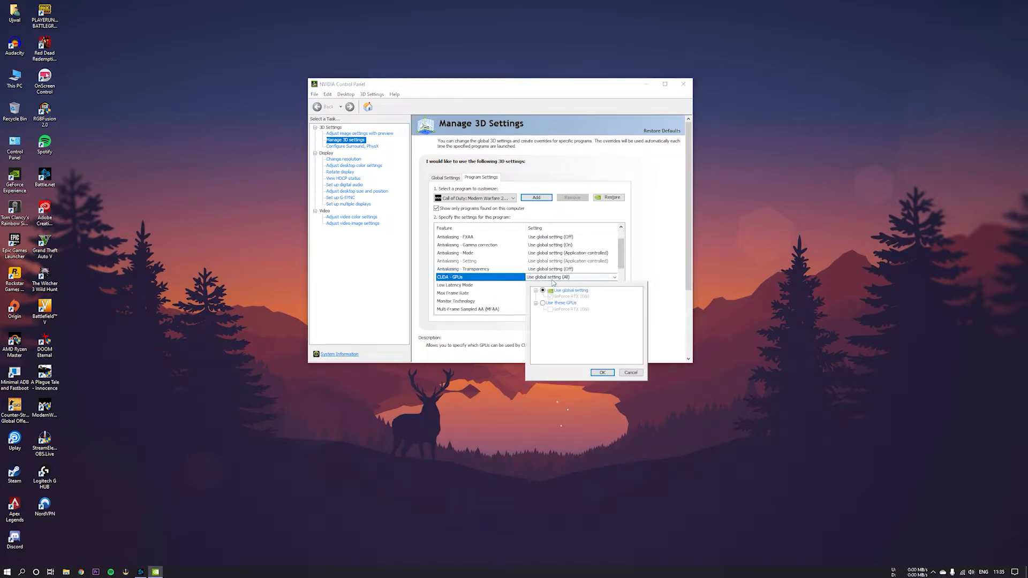
click(629, 372)
Apply the game's 3D settings and close NVIDIA Control Panel.
scroll(619, 313, down, 10)
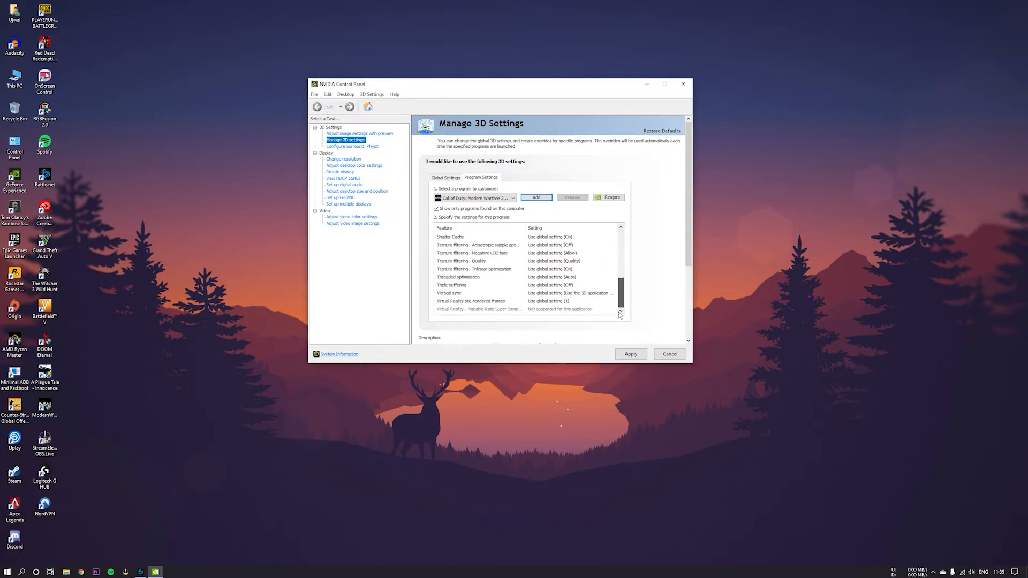
click(631, 354)
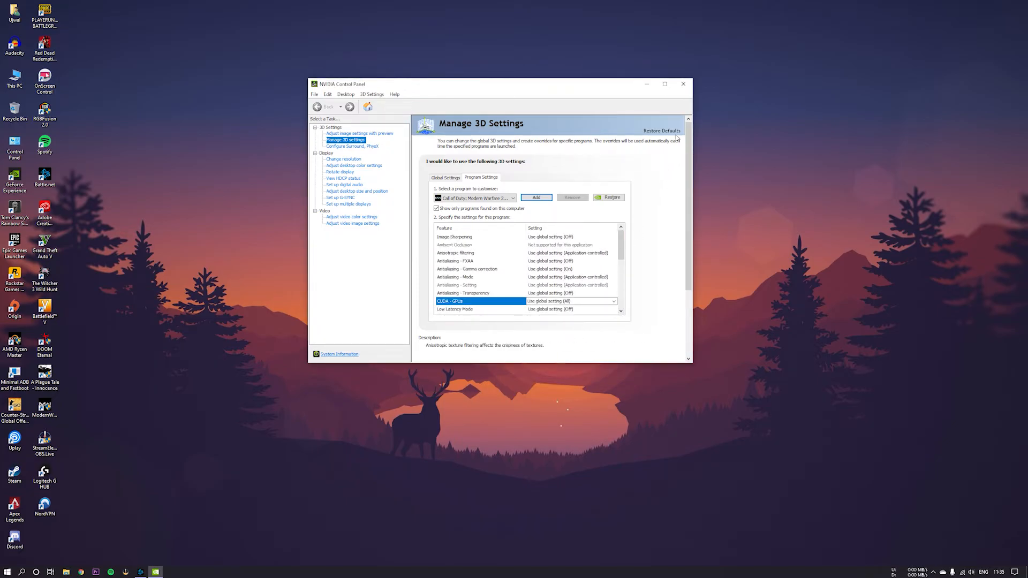
click(682, 84)
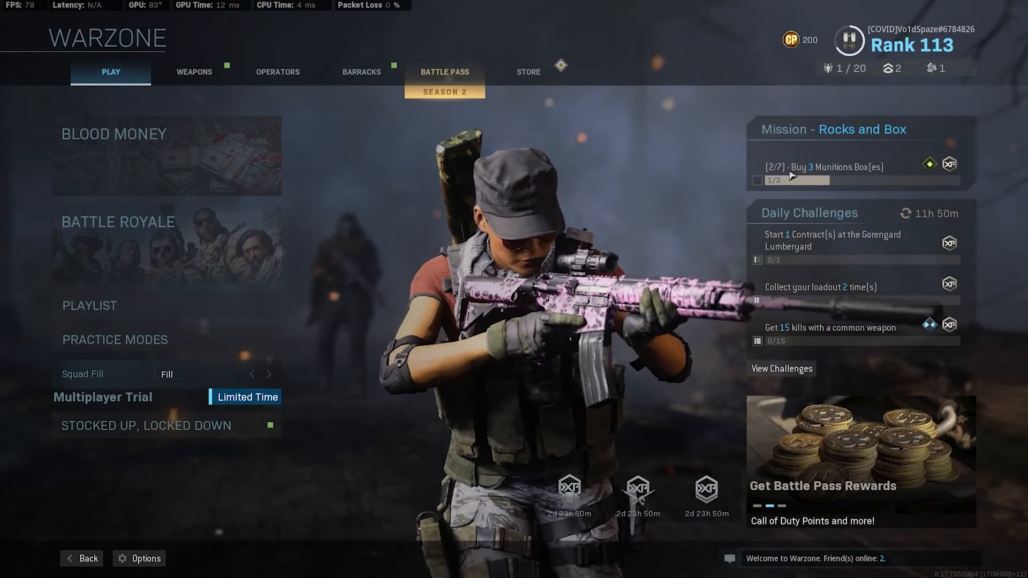